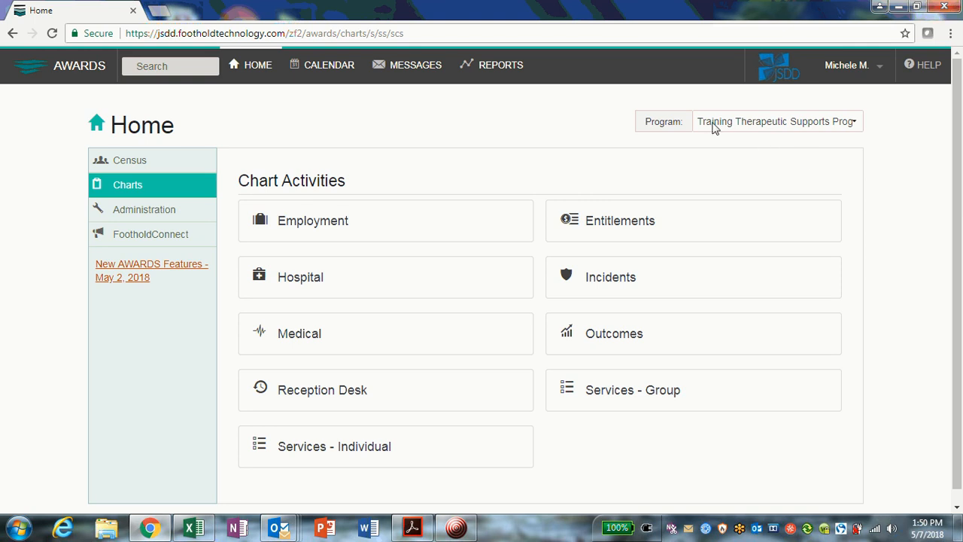
- Open Progress Notes from the Services - Individual chart activity
{"action": "scroll", "coordinate": [685, 178], "scroll_direction": "down", "scroll_amount": 1}
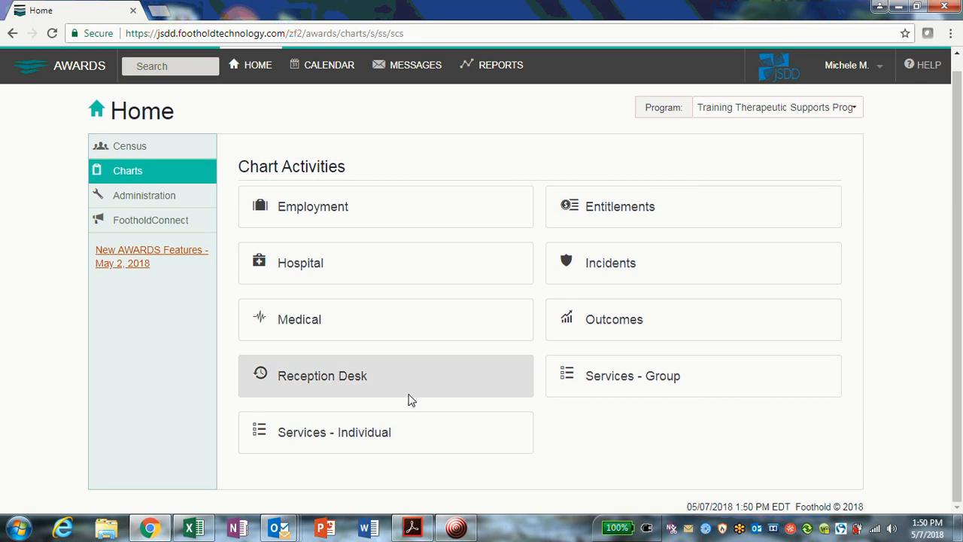
{"action": "left_click", "coordinate": [406, 444]}
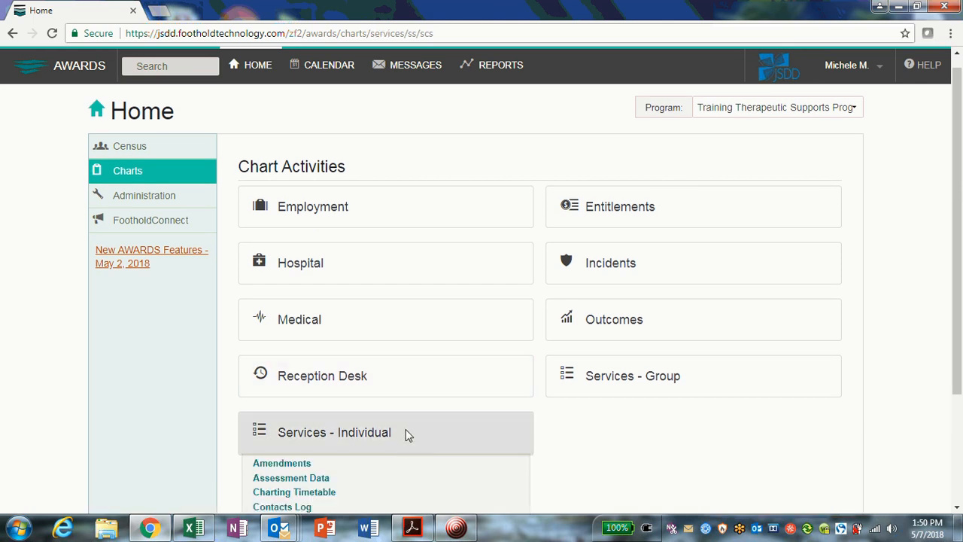
{"action": "scroll", "coordinate": [406, 427], "scroll_direction": "down", "scroll_amount": 2}
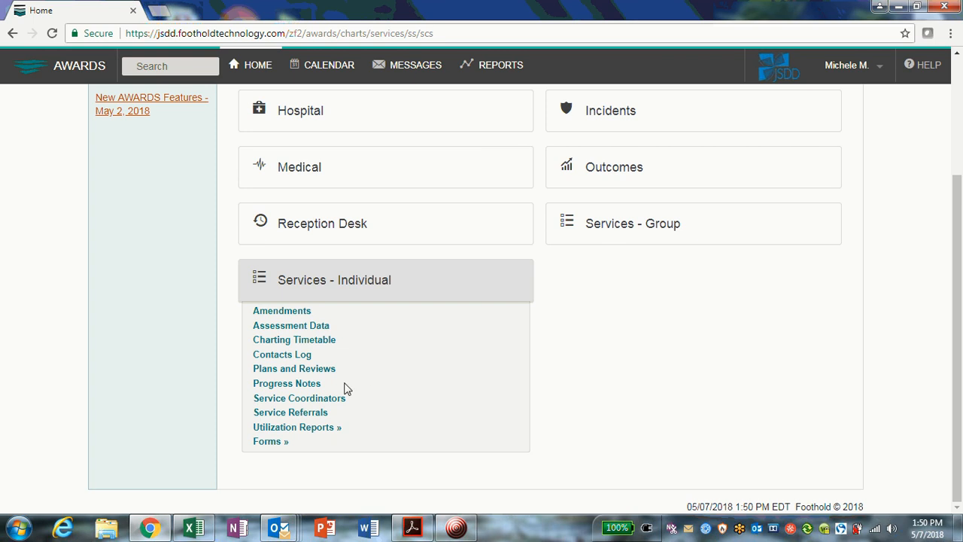
{"action": "left_click", "coordinate": [291, 386]}
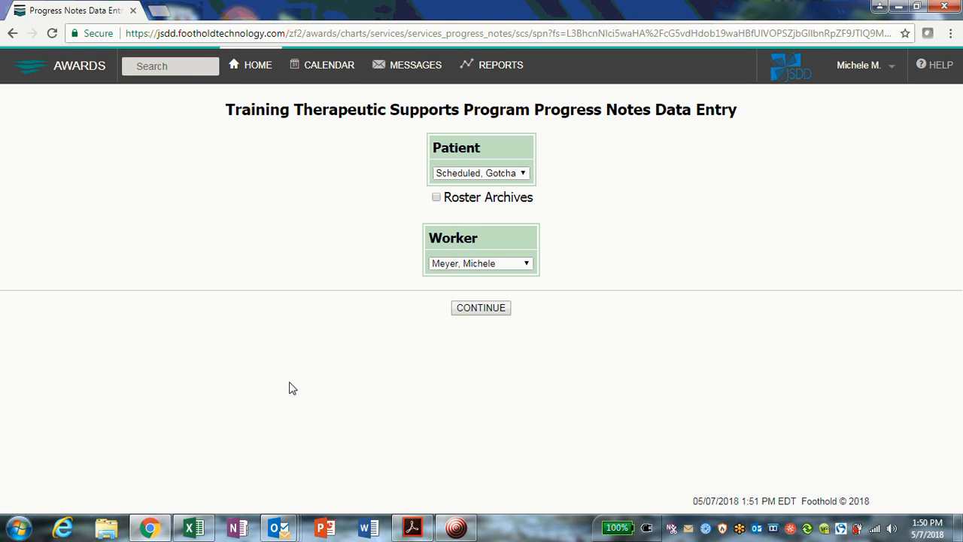
- Keep the selected patient and worker and continue to the progress notes editing index
{"action": "left_click", "coordinate": [524, 173]}
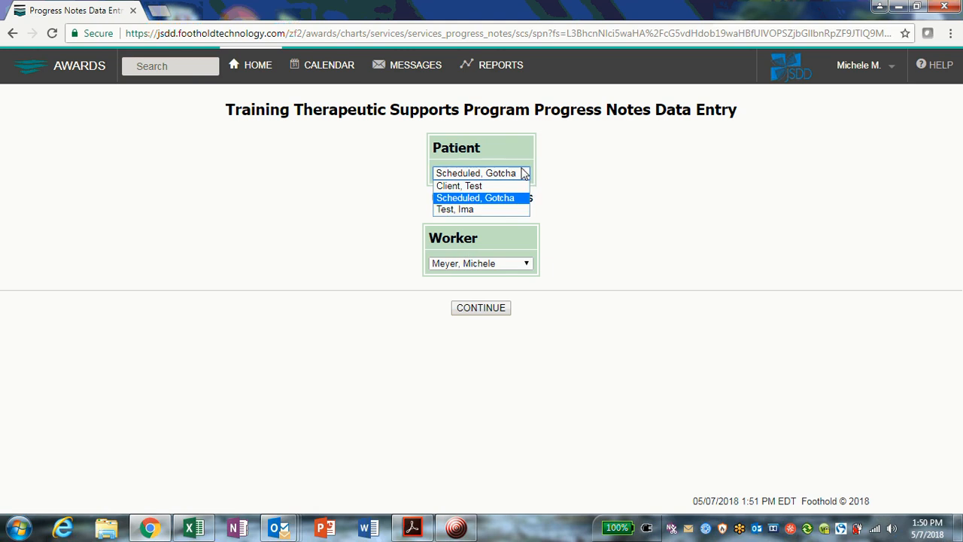
{"action": "left_click", "coordinate": [524, 173]}
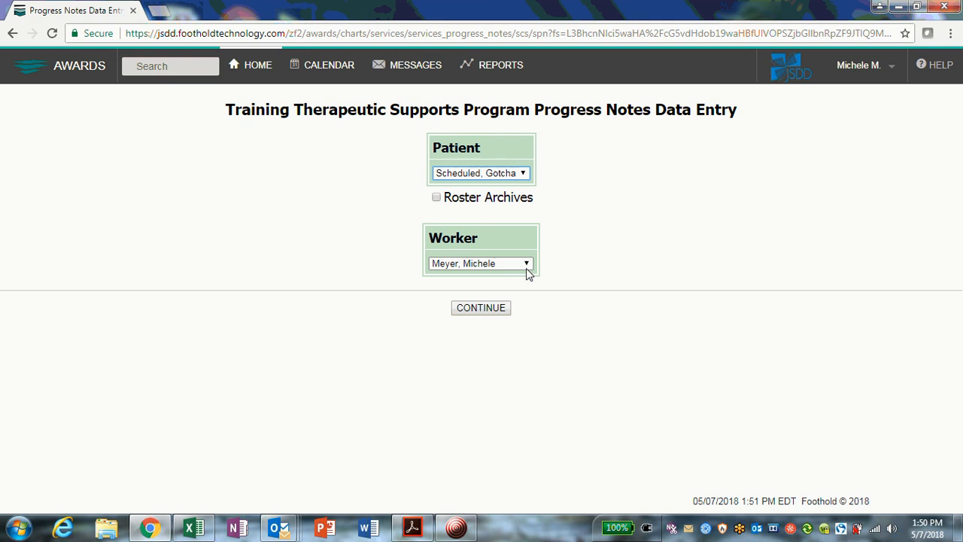
{"action": "left_click", "coordinate": [506, 308]}
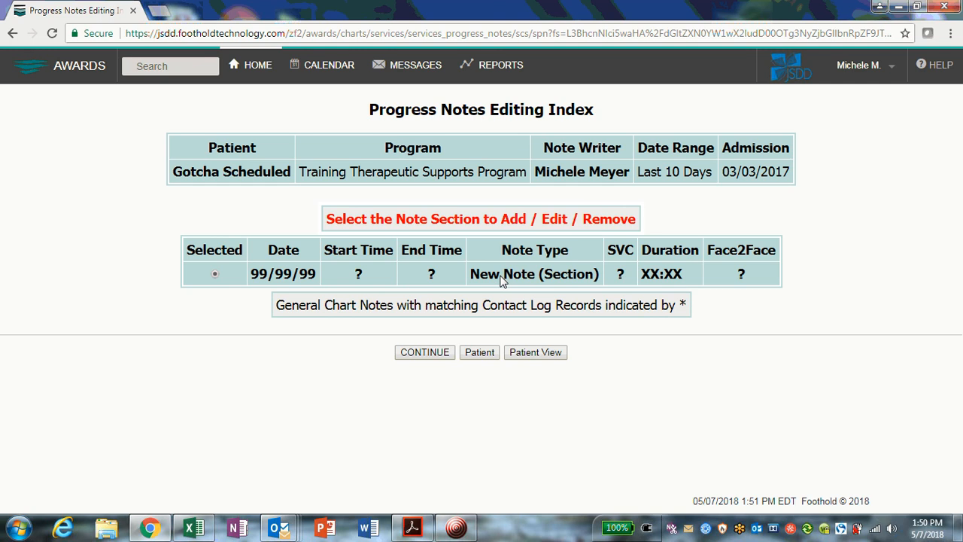
- Continue with the New Note section selected to start a new progress note
{"action": "left_click_drag", "start_coordinate": [544, 149], "coordinate": [631, 170]}
{"action": "left_click", "coordinate": [578, 171]}
{"action": "left_click", "coordinate": [407, 355]}
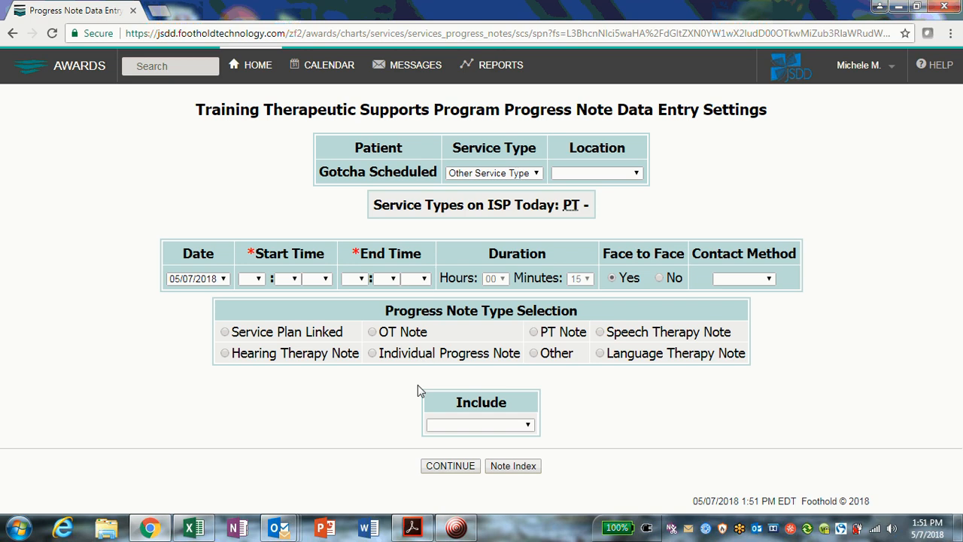
- Set the service type to PT and the location to This Program Site
{"action": "left_click", "coordinate": [534, 173]}
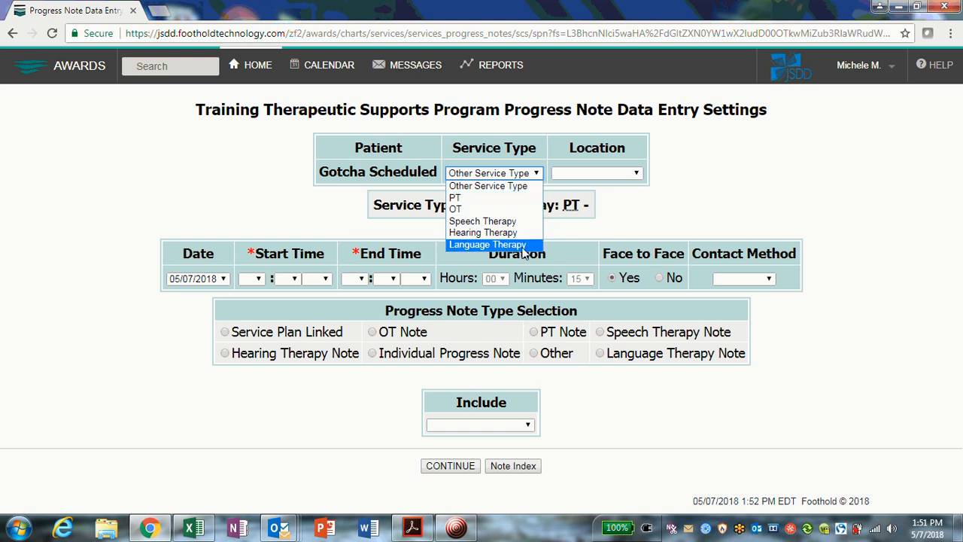
{"action": "left_click", "coordinate": [525, 205]}
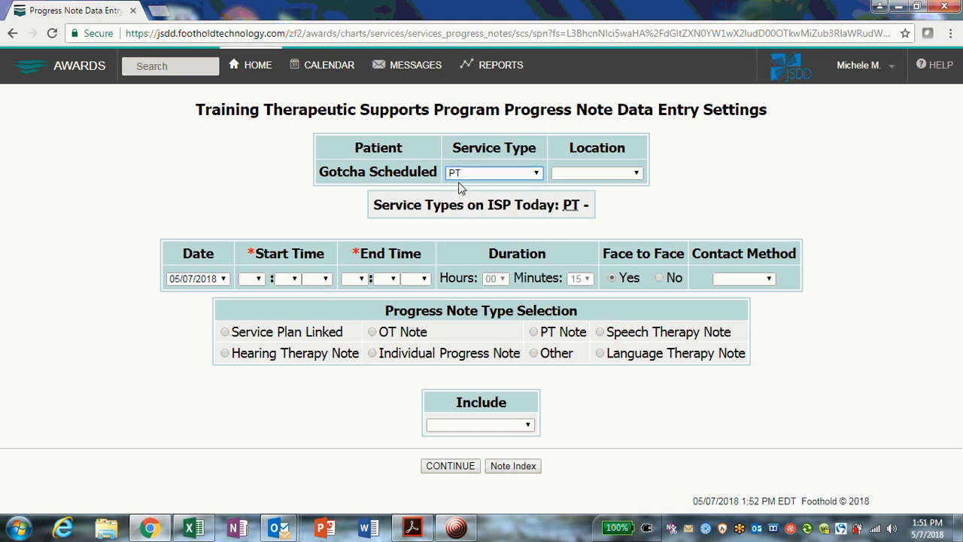
{"action": "left_click", "coordinate": [595, 173]}
{"action": "left_click", "coordinate": [591, 198]}
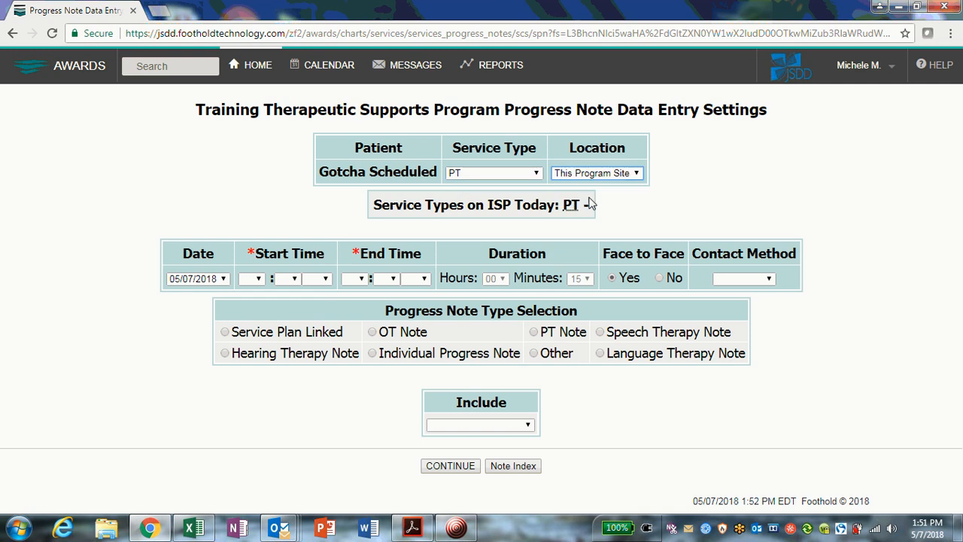
- Set the start time to 10:00 AM
{"action": "left_click", "coordinate": [260, 280]}
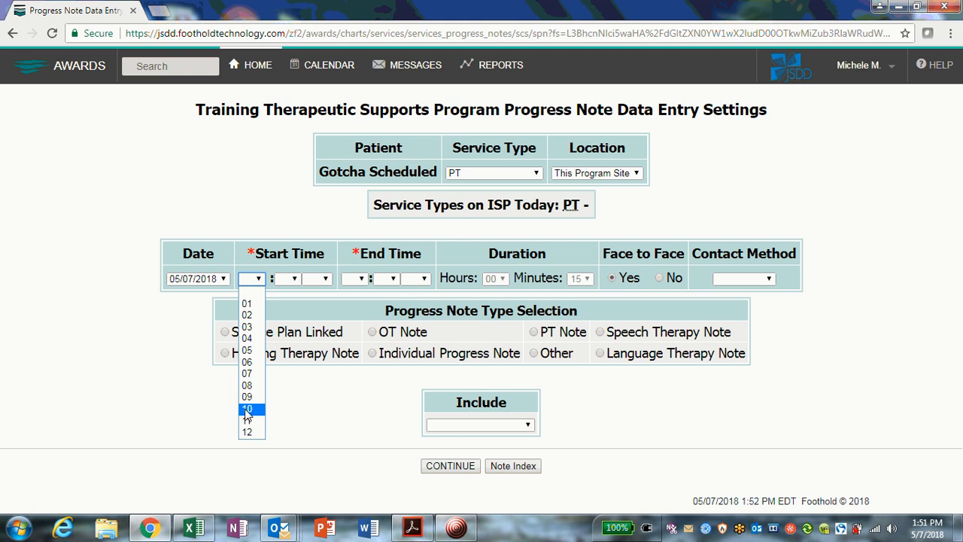
{"action": "left_click", "coordinate": [248, 411]}
{"action": "left_click", "coordinate": [289, 279]}
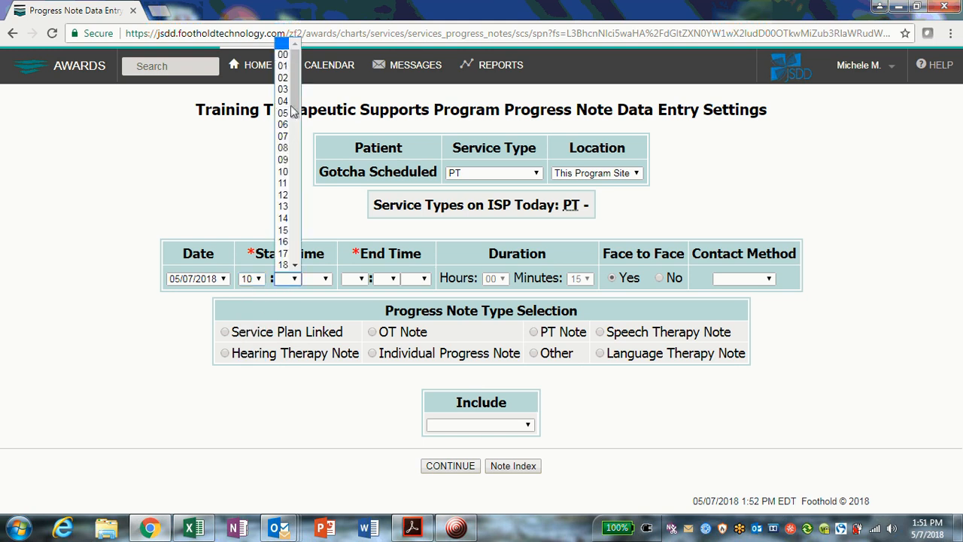
{"action": "left_click", "coordinate": [287, 59]}
{"action": "left_click", "coordinate": [316, 278]}
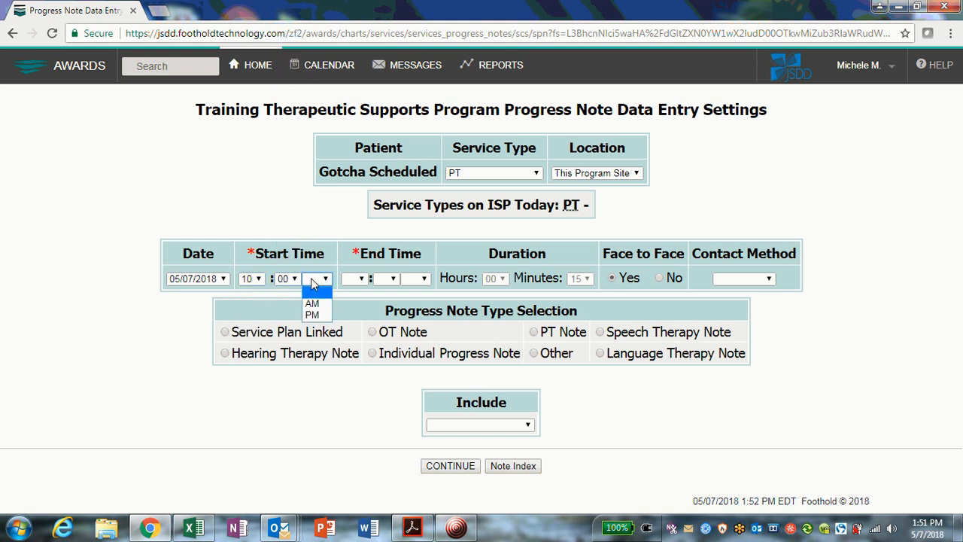
{"action": "left_click", "coordinate": [311, 305]}
- Set the end time to 10:30 AM
{"action": "left_click", "coordinate": [355, 278]}
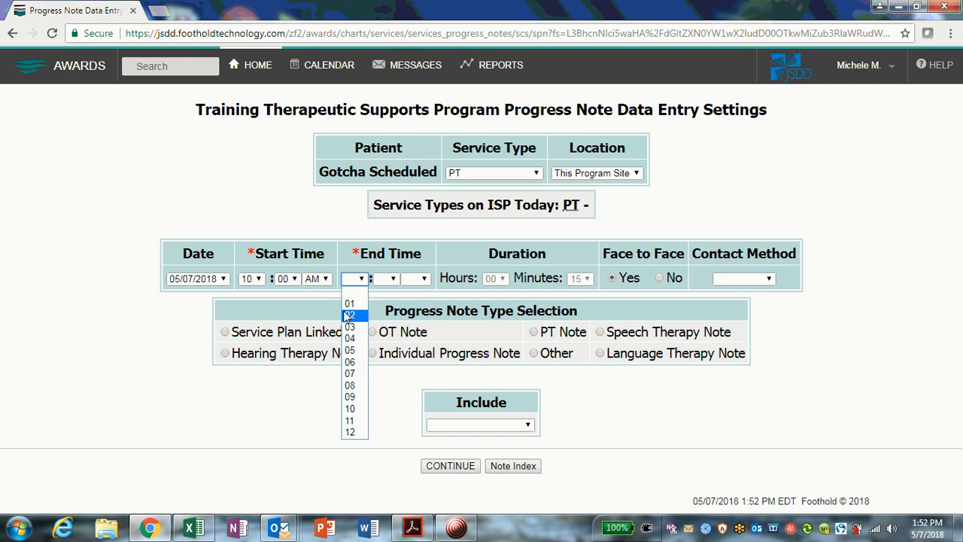
{"action": "left_click", "coordinate": [350, 410]}
{"action": "left_click", "coordinate": [386, 278]}
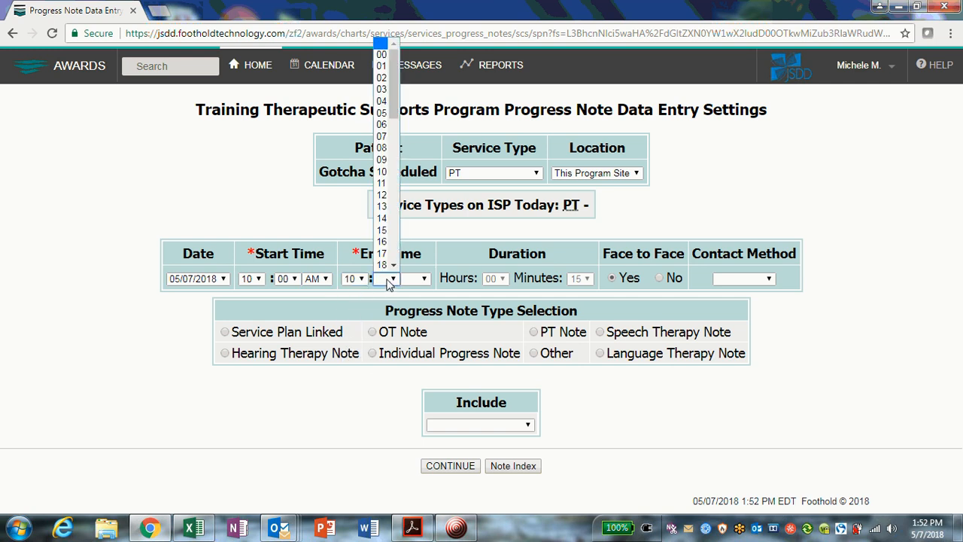
{"action": "scroll", "coordinate": [392, 270], "scroll_direction": "down", "scroll_amount": 4}
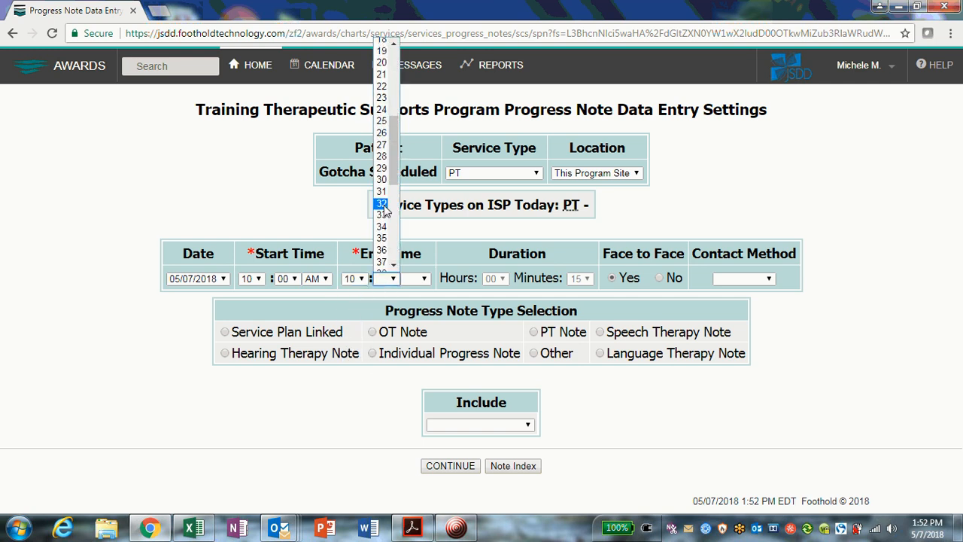
{"action": "left_click", "coordinate": [381, 180]}
{"action": "left_click", "coordinate": [414, 278]}
{"action": "left_click", "coordinate": [416, 301]}
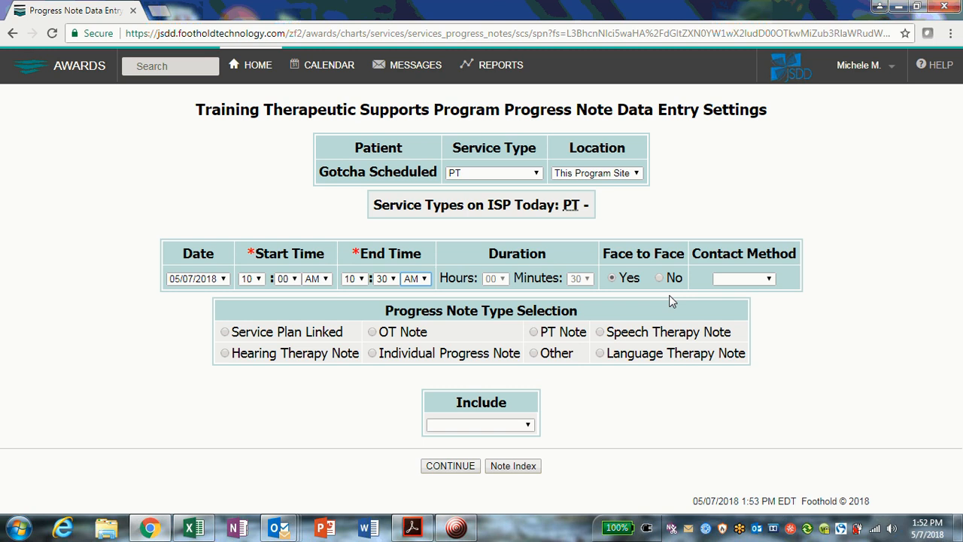
- Set the contact method to In person and choose Service Plan Linked as the note type
{"action": "left_click", "coordinate": [752, 279]}
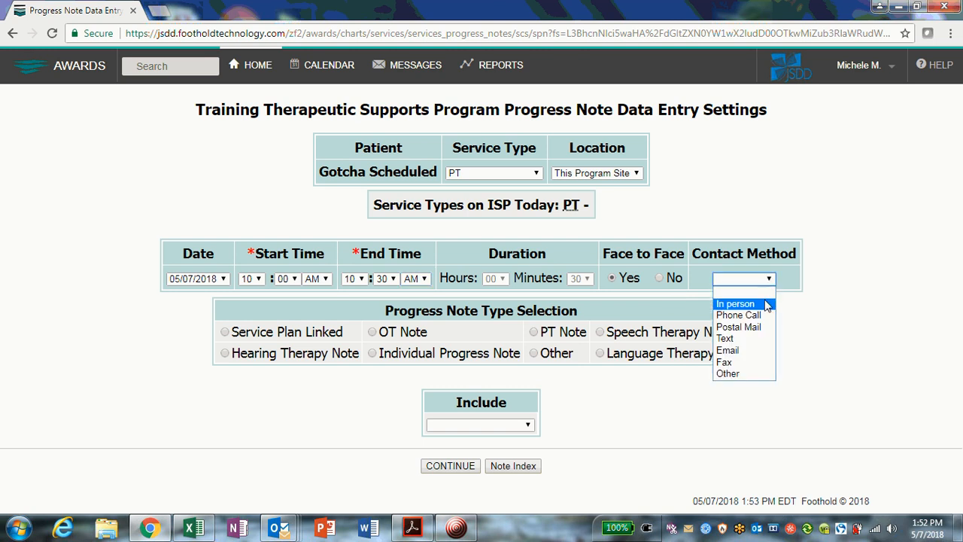
{"action": "left_click", "coordinate": [767, 305]}
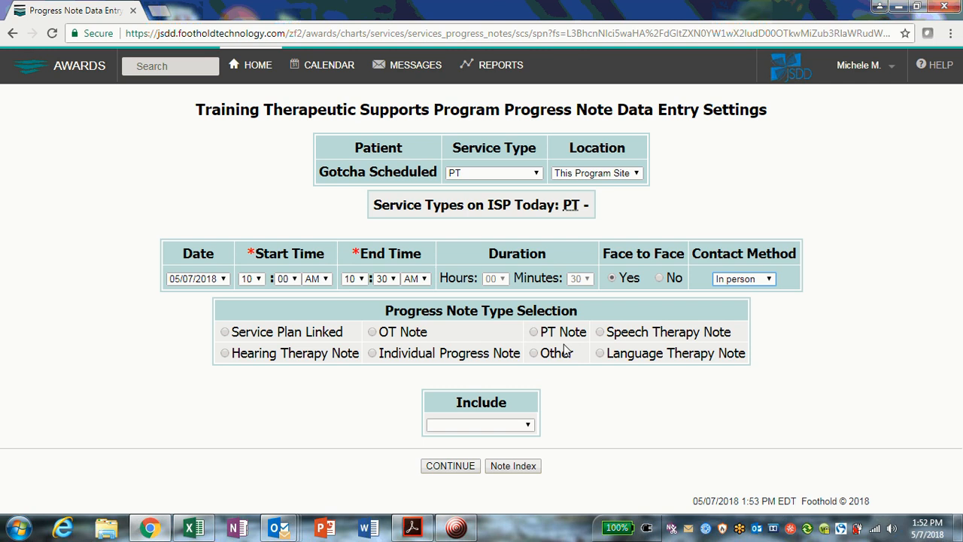
{"action": "left_click", "coordinate": [225, 333]}
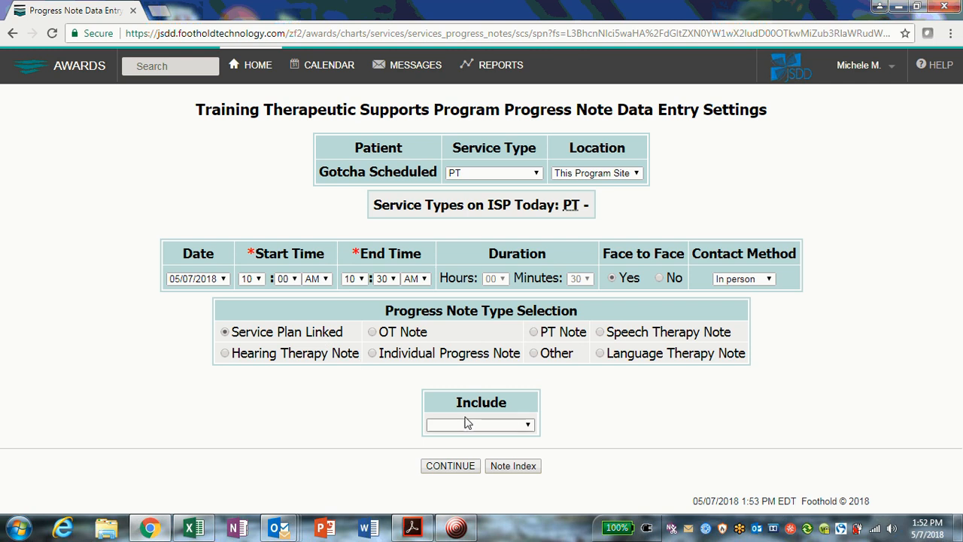
- Include a PT Note and continue to the service plan note linkage page
{"action": "left_click", "coordinate": [529, 427]}
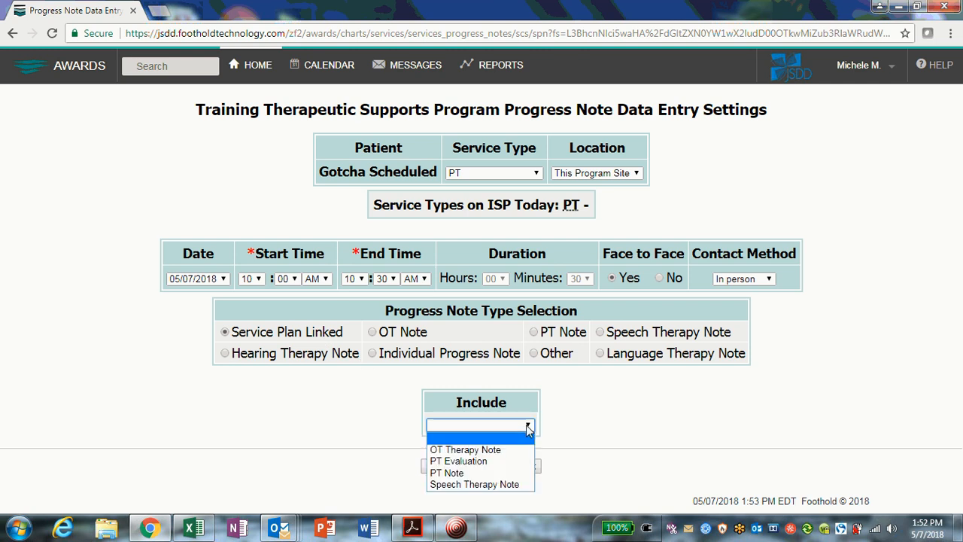
{"action": "left_click", "coordinate": [525, 472]}
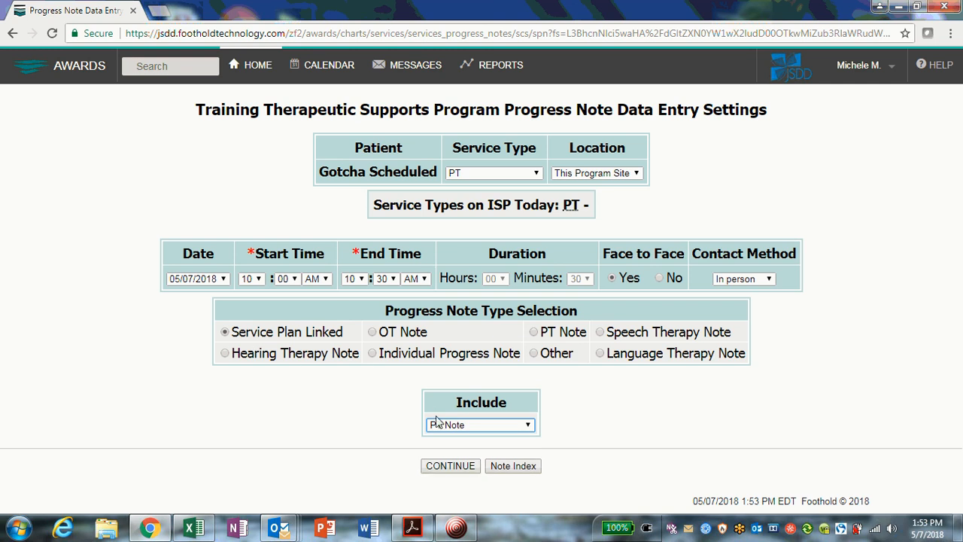
{"action": "left_click", "coordinate": [451, 466]}
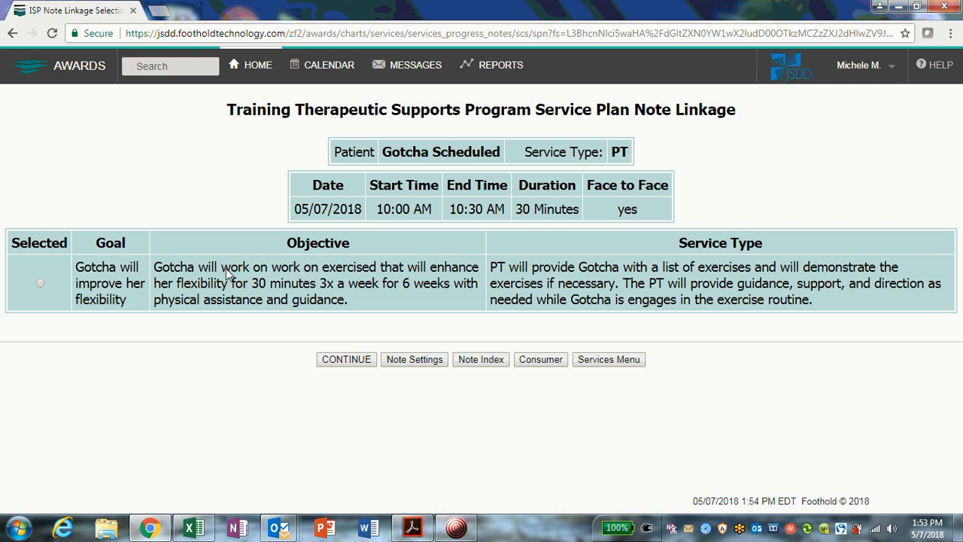
- Review the linked goal and objective, then continue to the progress note data entry form
{"action": "left_click_drag", "start_coordinate": [220, 268], "coordinate": [268, 277]}
{"action": "left_click", "coordinate": [267, 277]}
{"action": "left_click", "coordinate": [343, 361]}
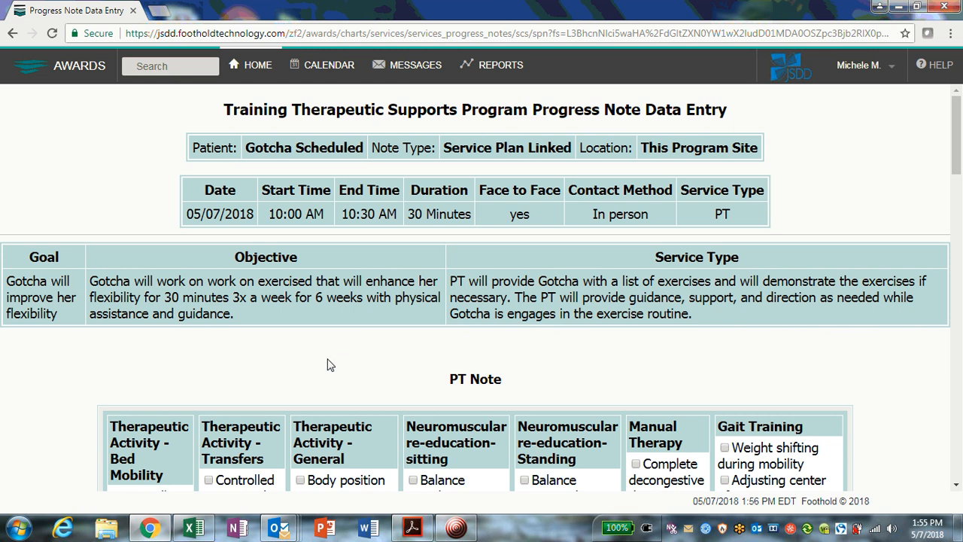
- Scroll through the PT Note checklists and the Subjective, Assessment, Cueing, Goal Status and Plan sections
{"action": "scroll", "coordinate": [327, 365], "scroll_direction": "down", "scroll_amount": 8}
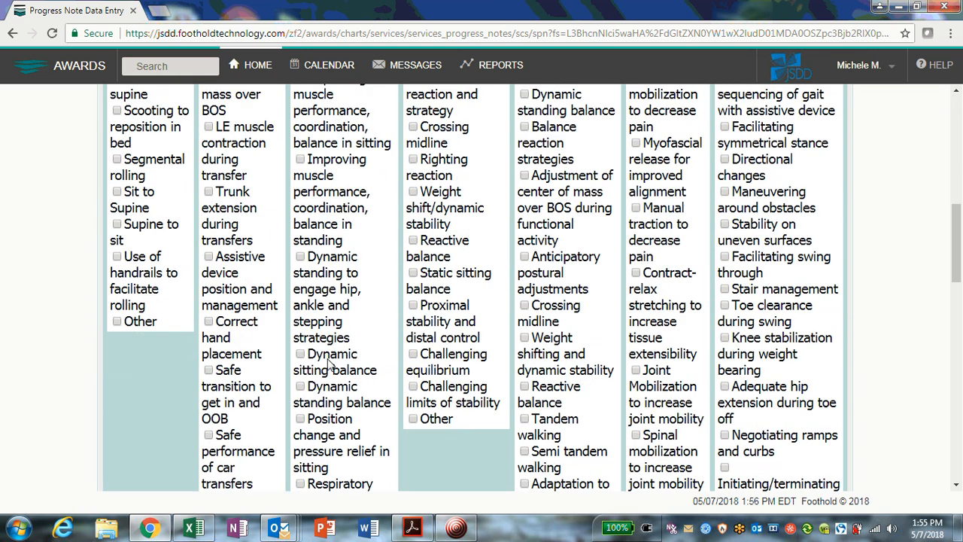
{"action": "scroll", "coordinate": [327, 365], "scroll_direction": "down", "scroll_amount": 10}
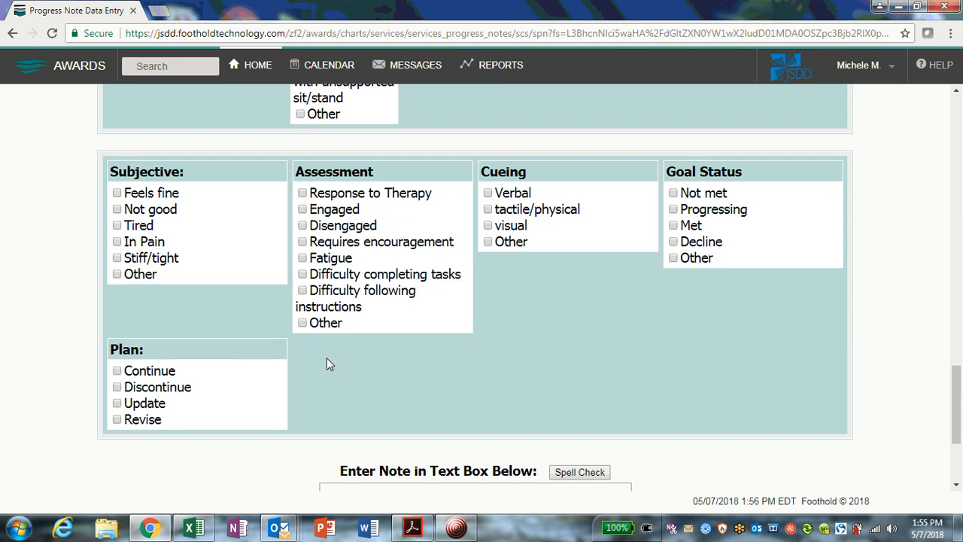
{"action": "scroll", "coordinate": [326, 364], "scroll_direction": "down", "scroll_amount": 3}
{"action": "scroll", "coordinate": [326, 364], "scroll_direction": "up", "scroll_amount": 4}
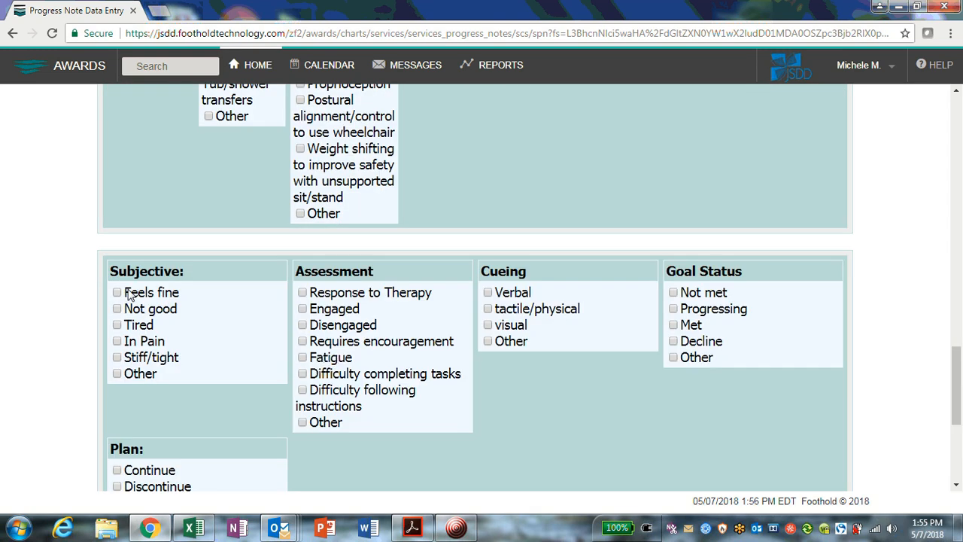
{"action": "scroll", "coordinate": [557, 399], "scroll_direction": "down", "scroll_amount": 1}
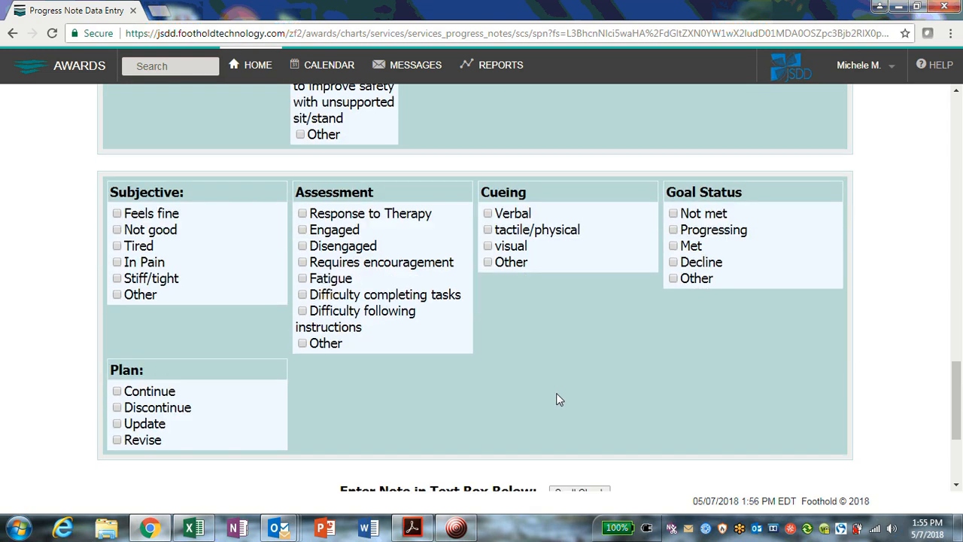
{"action": "scroll", "coordinate": [557, 399], "scroll_direction": "down", "scroll_amount": 1}
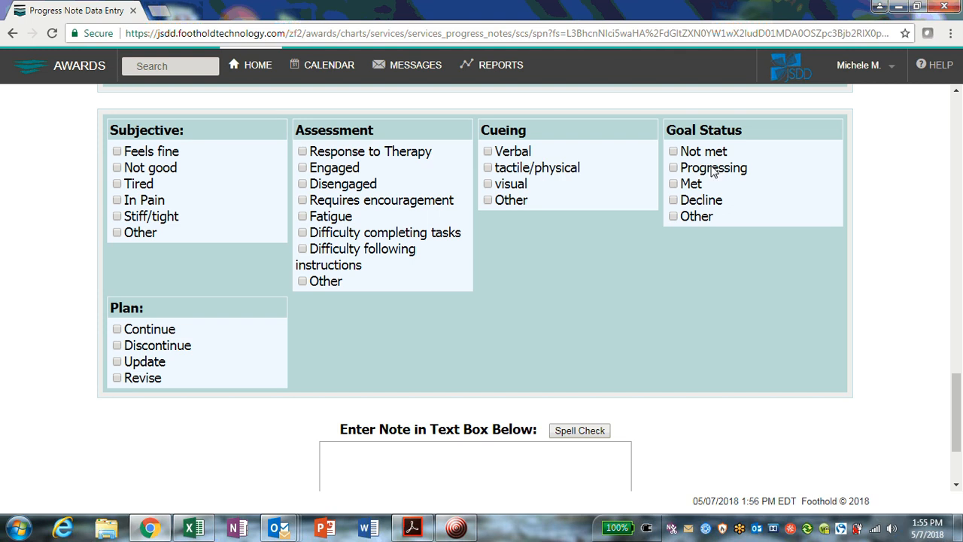
{"action": "scroll", "coordinate": [504, 403], "scroll_direction": "up", "scroll_amount": 4}
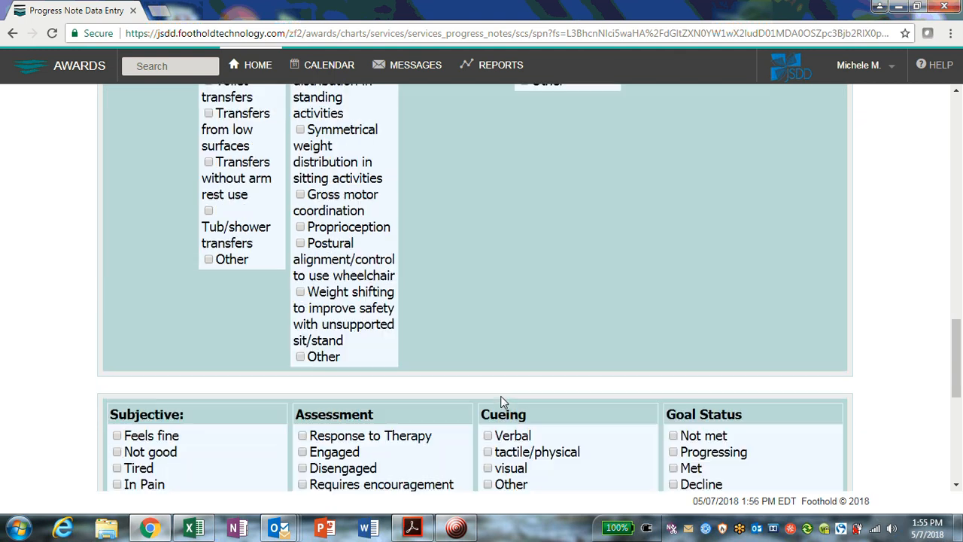
{"action": "scroll", "coordinate": [503, 401], "scroll_direction": "up", "scroll_amount": 15}
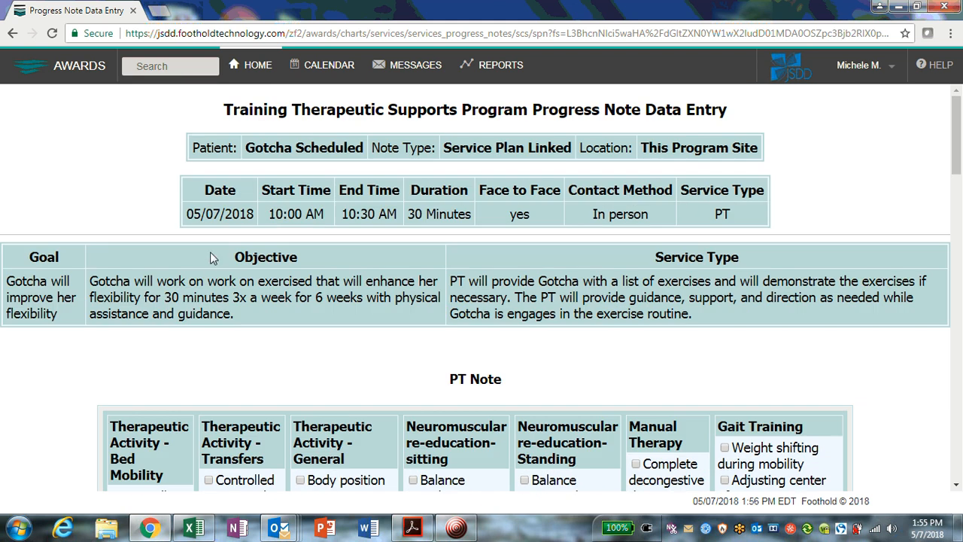
{"action": "left_click_drag", "start_coordinate": [231, 255], "coordinate": [323, 278]}
{"action": "left_click", "coordinate": [322, 280]}
{"action": "scroll", "coordinate": [320, 358], "scroll_direction": "down", "scroll_amount": 17}
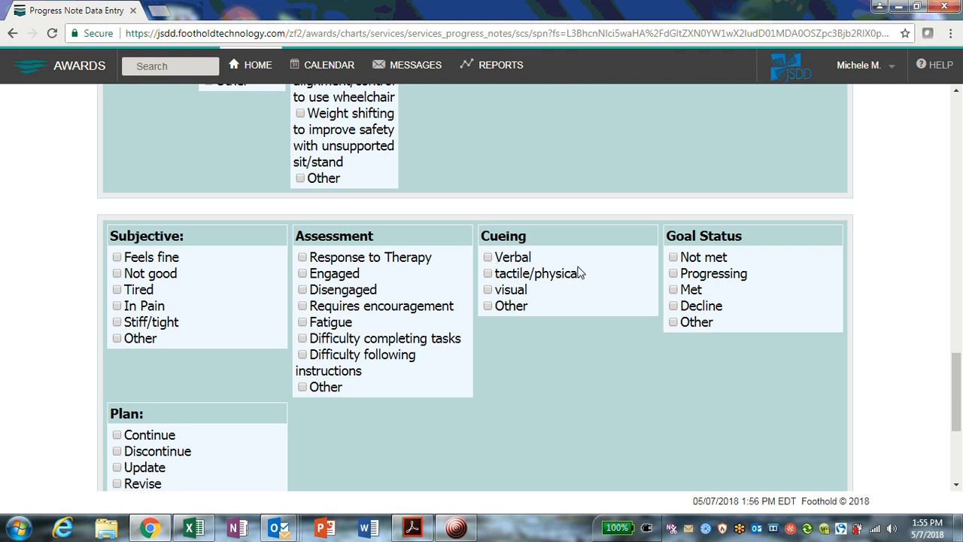
{"action": "scroll", "coordinate": [711, 293], "scroll_direction": "down", "scroll_amount": 2}
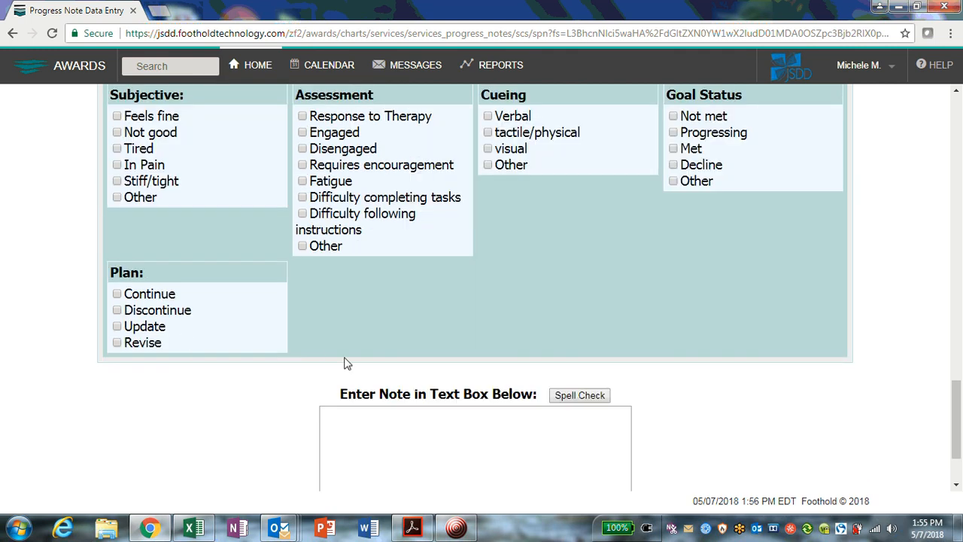
{"action": "scroll", "coordinate": [344, 361], "scroll_direction": "up", "scroll_amount": 12}
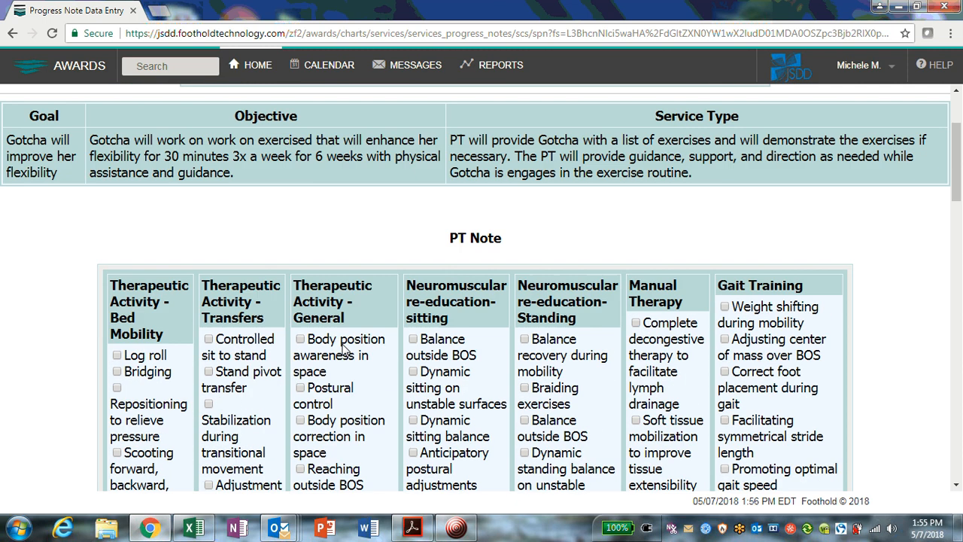
- Check Sit to Supine and Supine to sit under Therapeutic Activity - Bed Mobility in the PT Note
{"action": "scroll", "coordinate": [344, 348], "scroll_direction": "up", "scroll_amount": 2}
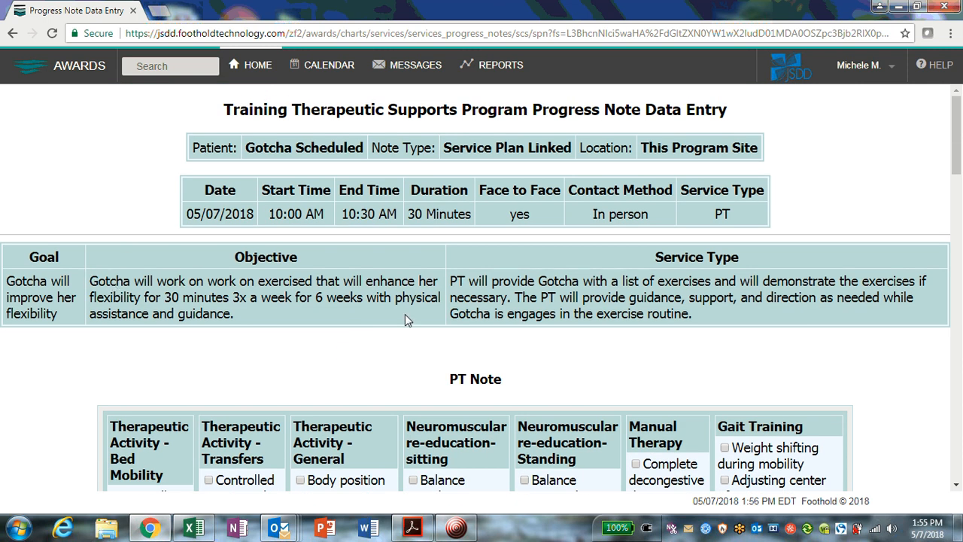
{"action": "scroll", "coordinate": [364, 312], "scroll_direction": "down", "scroll_amount": 3}
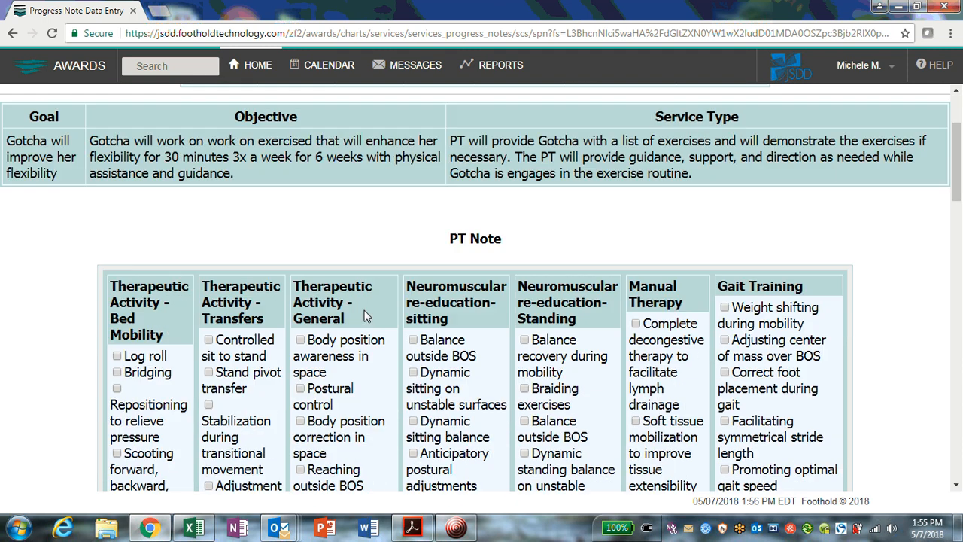
{"action": "scroll", "coordinate": [363, 316], "scroll_direction": "down", "scroll_amount": 2}
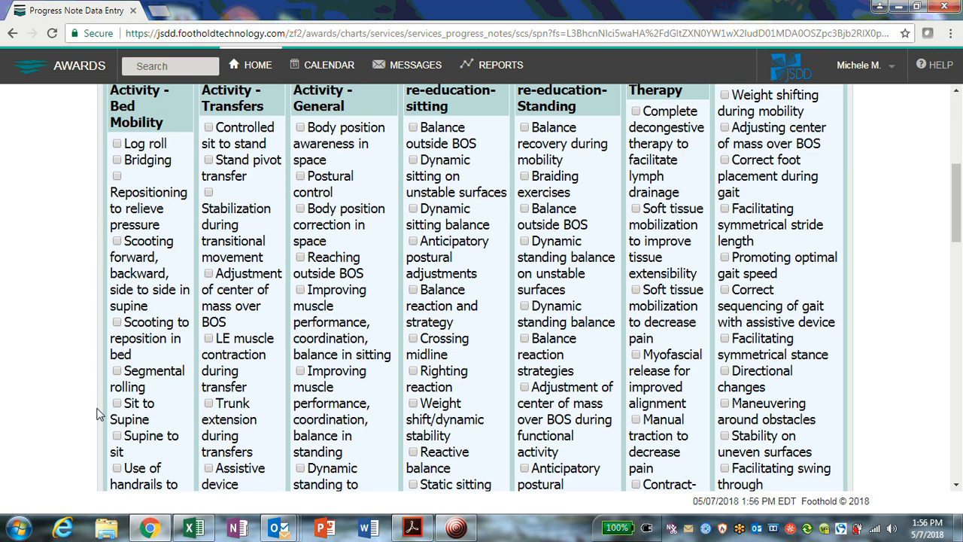
{"action": "left_click", "coordinate": [116, 143]}
{"action": "scroll", "coordinate": [164, 238], "scroll_direction": "down", "scroll_amount": 1}
{"action": "scroll", "coordinate": [164, 238], "scroll_direction": "down", "scroll_amount": 1}
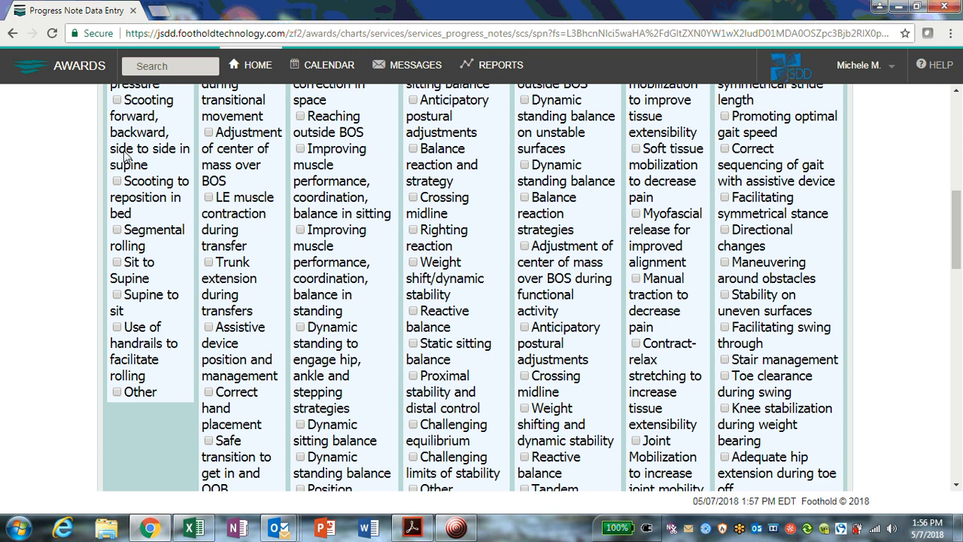
{"action": "left_click", "coordinate": [118, 263]}
{"action": "left_click", "coordinate": [118, 295]}
- Check Stabilization during transitional movement and Assistive device position and management under Therapeutic Activity - Transfers
{"action": "scroll", "coordinate": [197, 295], "scroll_direction": "down", "scroll_amount": 1}
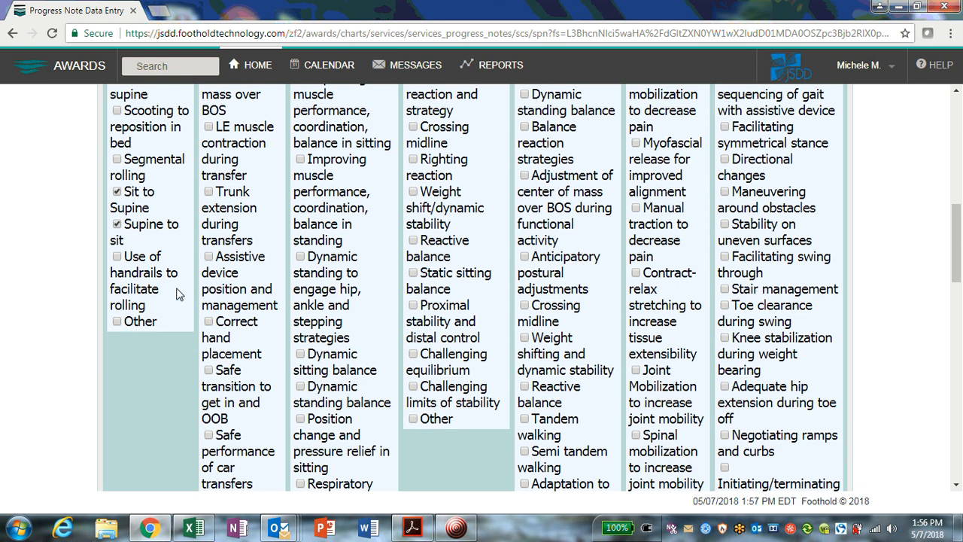
{"action": "scroll", "coordinate": [142, 309], "scroll_direction": "up", "scroll_amount": 3}
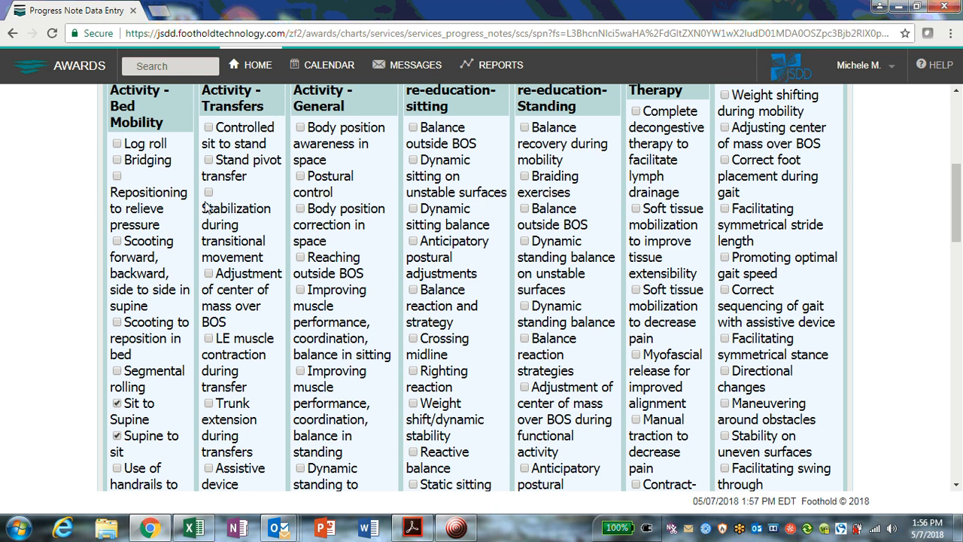
{"action": "scroll", "coordinate": [209, 197], "scroll_direction": "down", "scroll_amount": 2}
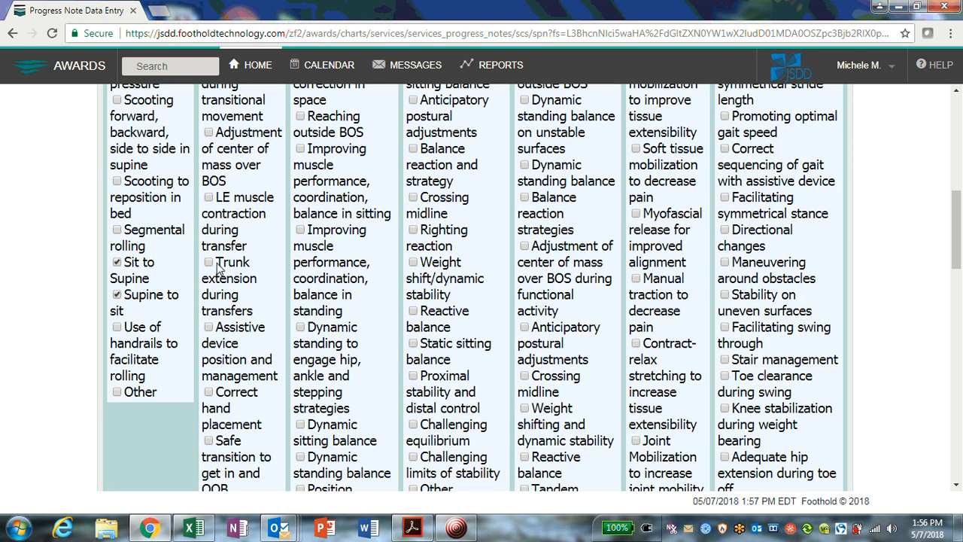
{"action": "scroll", "coordinate": [216, 265], "scroll_direction": "down", "scroll_amount": 1}
{"action": "left_click", "coordinate": [215, 263]}
{"action": "scroll", "coordinate": [310, 267], "scroll_direction": "up", "scroll_amount": 3}
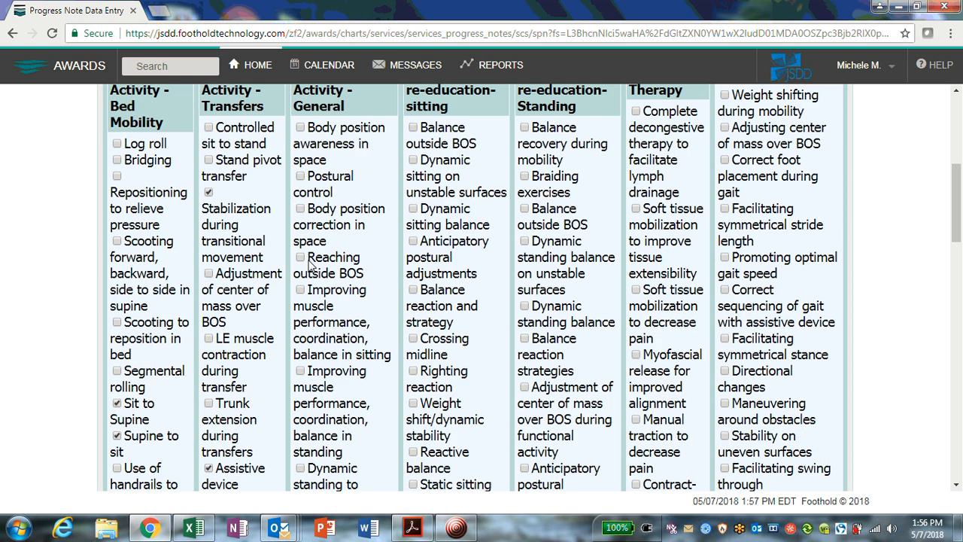
{"action": "scroll", "coordinate": [326, 170], "scroll_direction": "up", "scroll_amount": 1}
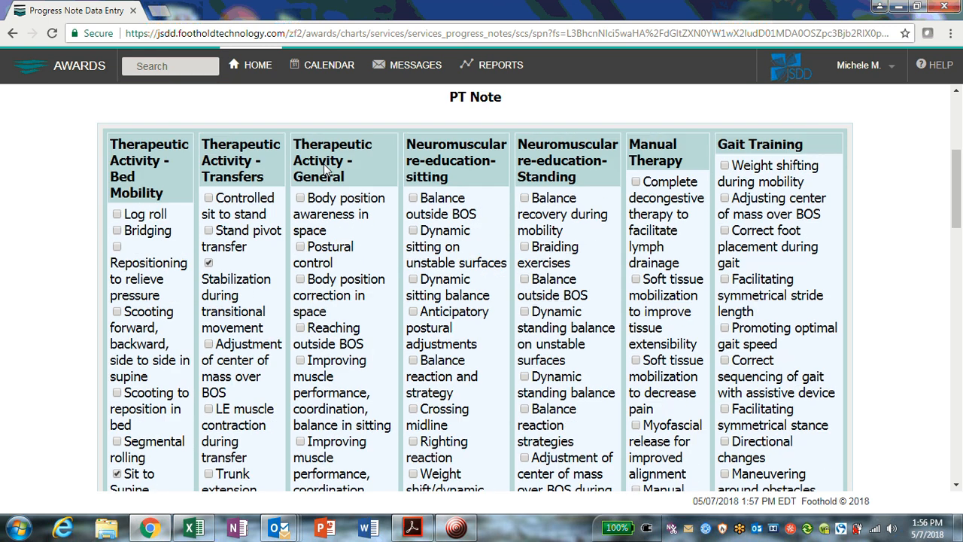
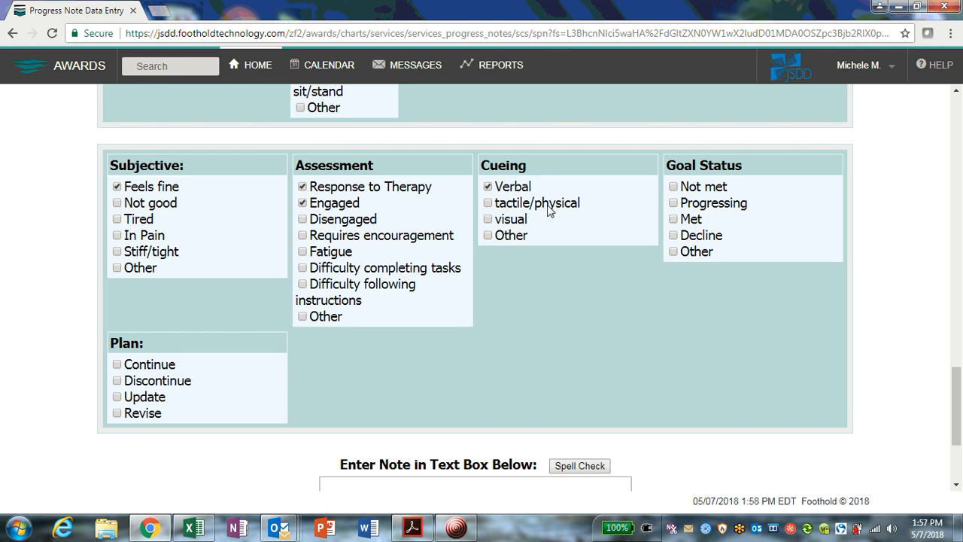
- Check tactile/physical under Cueing, Progressing under Goal Status, and Continue under Plan in the PT Note
{"action": "left_click", "coordinate": [487, 203]}
{"action": "left_click", "coordinate": [673, 203]}
{"action": "scroll", "coordinate": [721, 234], "scroll_direction": "down", "scroll_amount": 1}
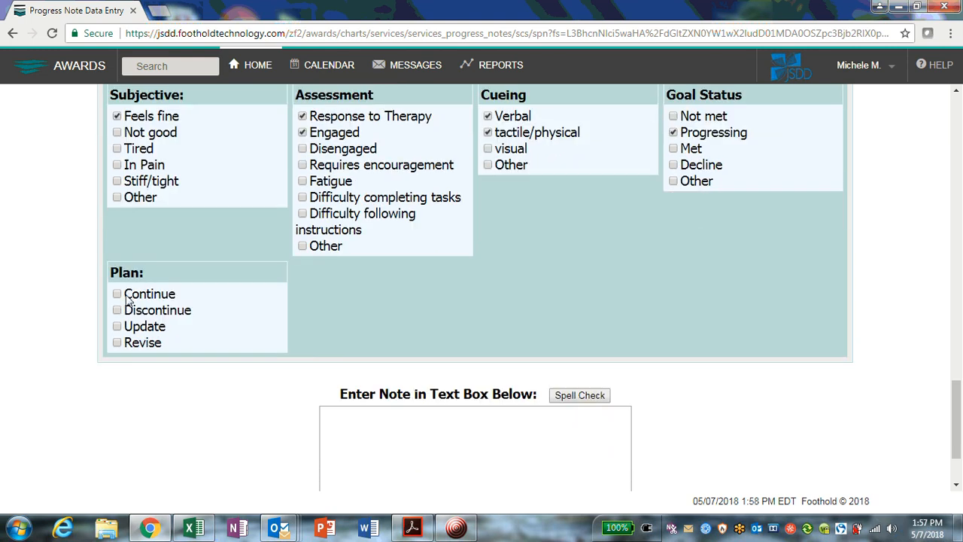
{"action": "left_click", "coordinate": [117, 295]}
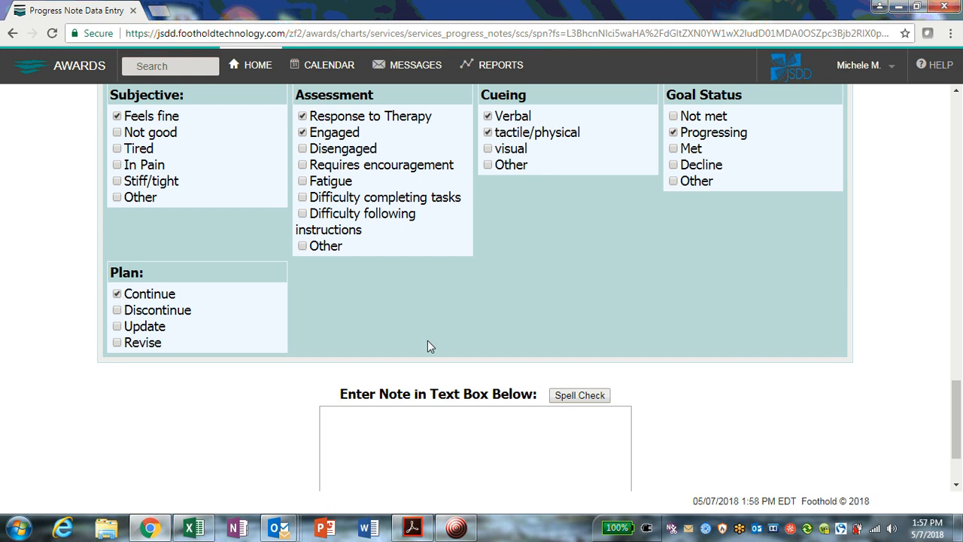
- Review the checked PT Note items from the top of the form down to the note text box
{"action": "left_click", "coordinate": [444, 442]}
{"action": "scroll", "coordinate": [444, 442], "scroll_direction": "down", "scroll_amount": 2}
{"action": "scroll", "coordinate": [446, 419], "scroll_direction": "up", "scroll_amount": 5}
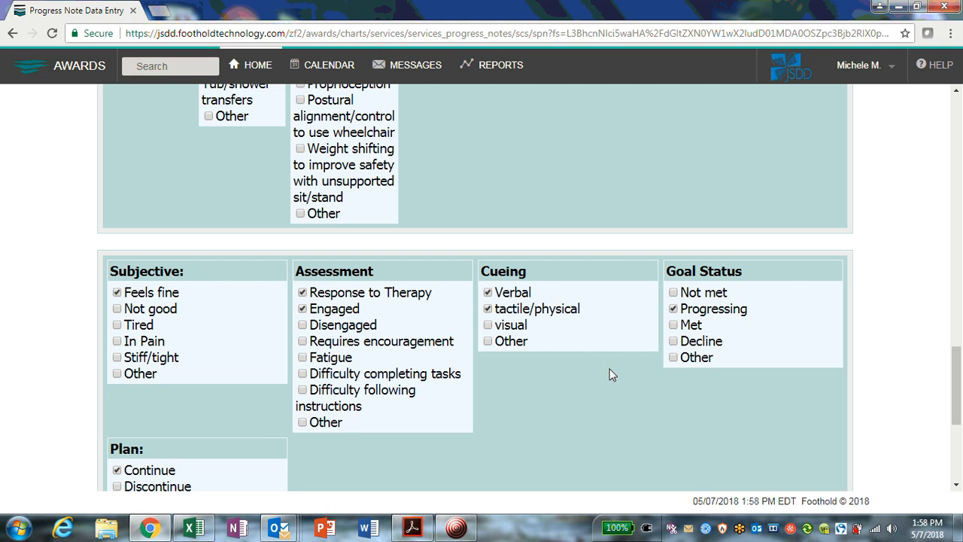
{"action": "scroll", "coordinate": [592, 343], "scroll_direction": "down", "scroll_amount": 3}
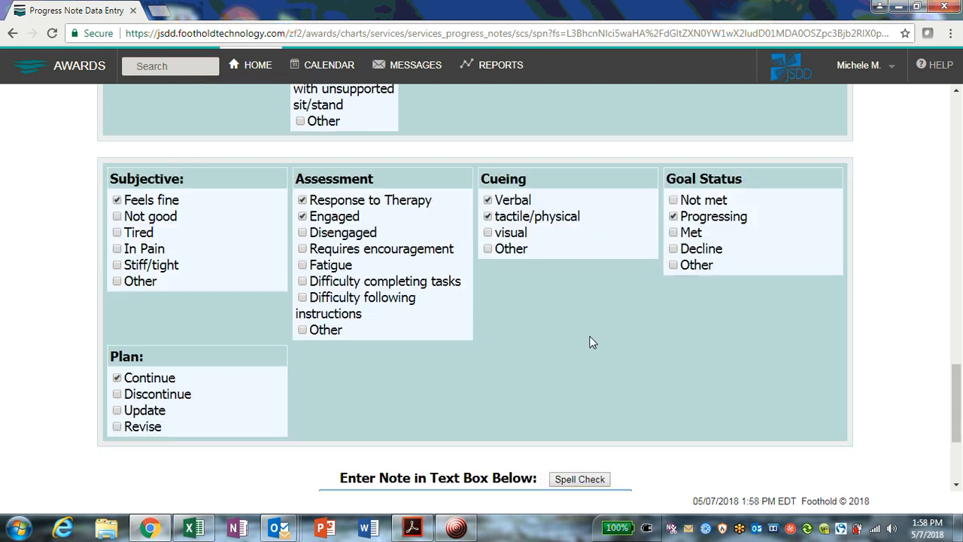
{"action": "left_click", "coordinate": [493, 421]}
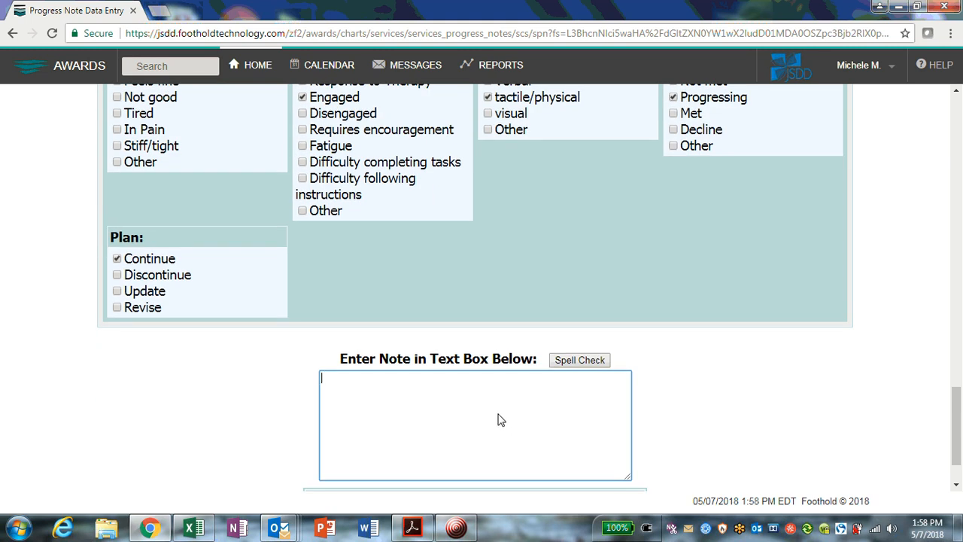
{"action": "scroll", "coordinate": [499, 419], "scroll_direction": "up", "scroll_amount": 8}
{"action": "scroll", "coordinate": [502, 396], "scroll_direction": "up", "scroll_amount": 5}
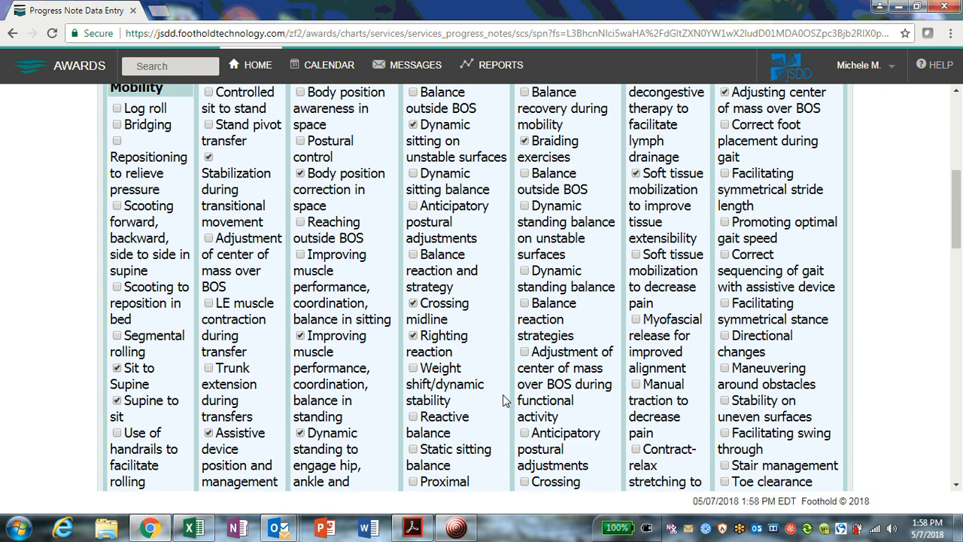
{"action": "scroll", "coordinate": [503, 396], "scroll_direction": "up", "scroll_amount": 5}
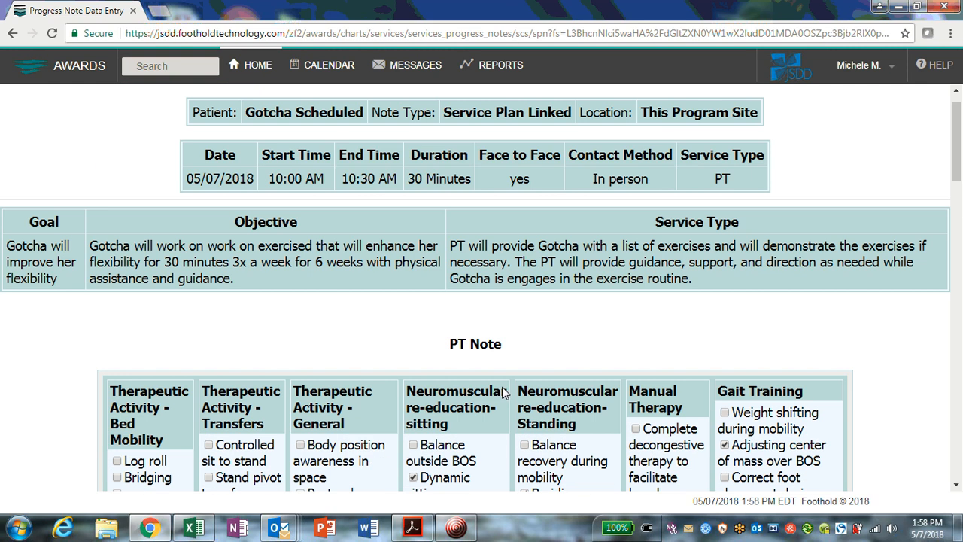
{"action": "scroll", "coordinate": [502, 393], "scroll_direction": "down", "scroll_amount": 7}
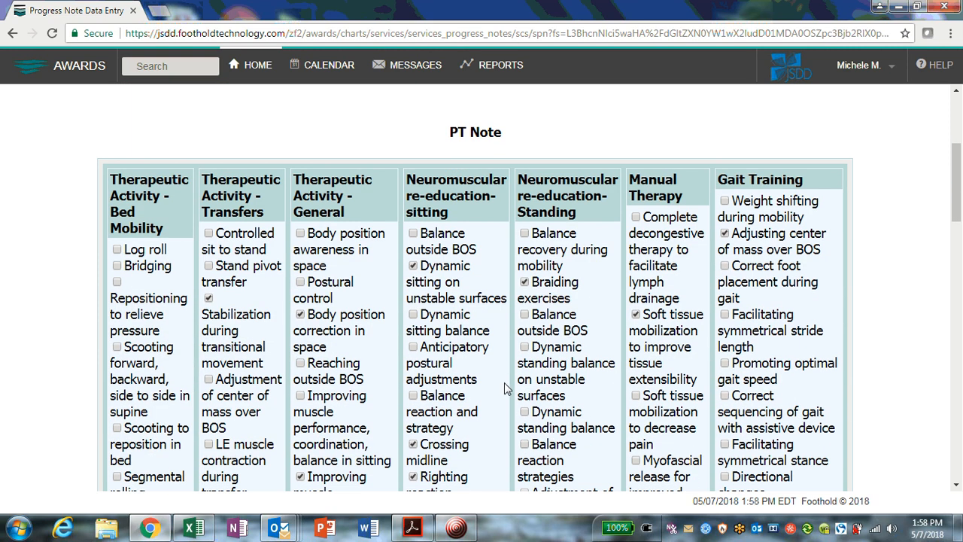
{"action": "scroll", "coordinate": [508, 383], "scroll_direction": "down", "scroll_amount": 10}
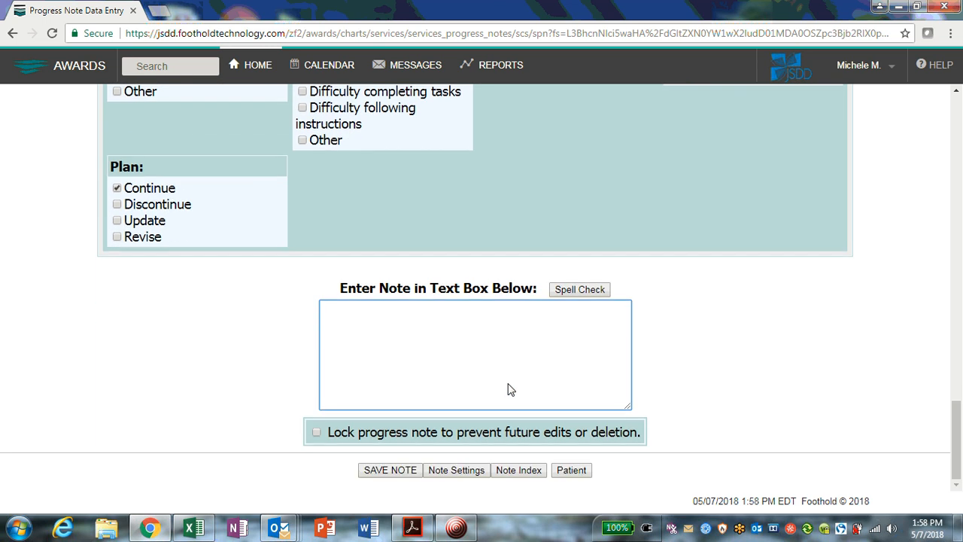
- Write the note text saying the patient did very well in therapy today and was able to increase her range of motion
{"action": "left_click", "coordinate": [512, 388]}
{"action": "type", "text": "Gotcha did very well in therapy "}
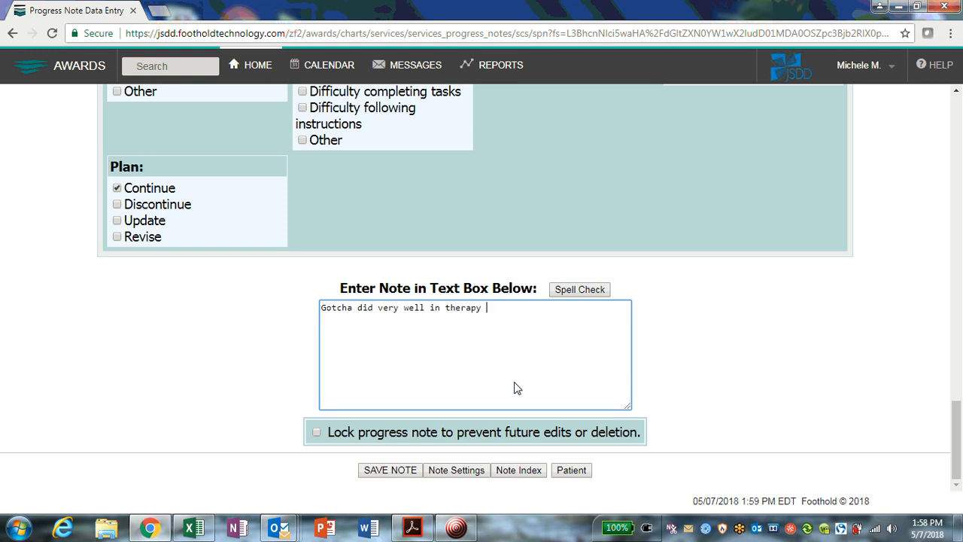
{"action": "type", "text": "today and was able to incr"}
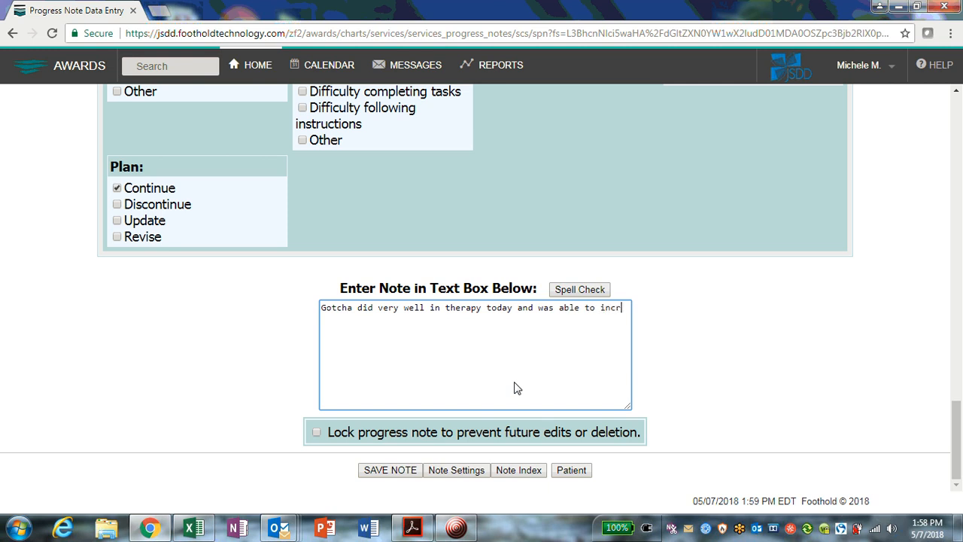
{"action": "type", "text": "ease her range "}
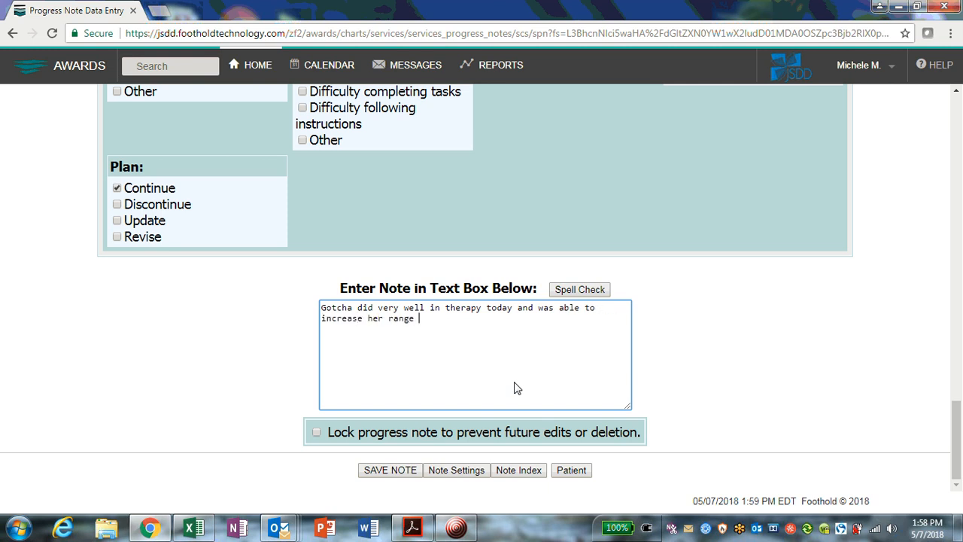
{"action": "type", "text": "on"}
{"action": "key", "text": "BackSpace"}
{"action": "type", "text": "f motio."}
{"action": "key", "text": "BackSpace"}
{"action": "type", "text": "n."}
- Save the progress note
{"action": "left_click_drag", "start_coordinate": [954, 412], "coordinate": [959, 502]}
{"action": "left_click", "coordinate": [397, 472]}
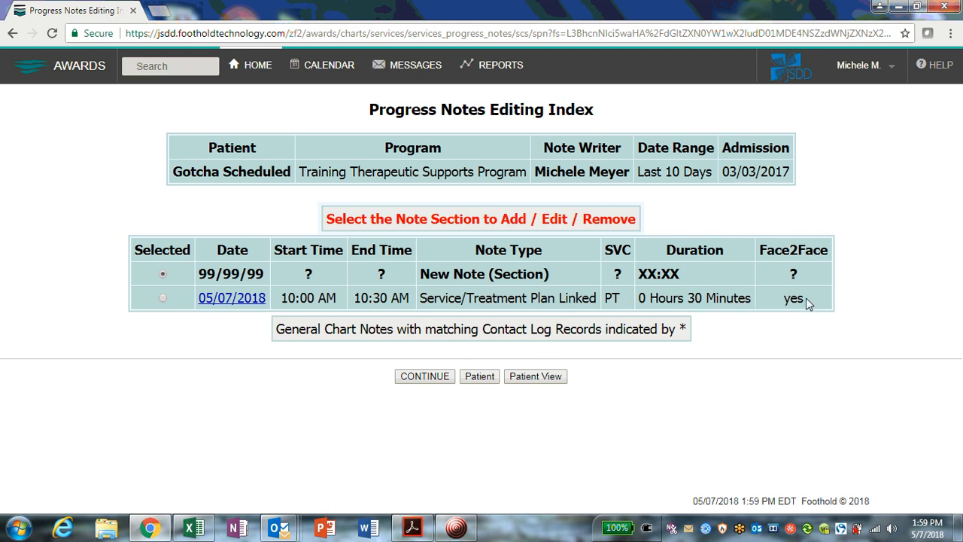
- Open the saved 05/07/2018 service plan linked note and review its PT Note items and note text
{"action": "left_click", "coordinate": [164, 299]}
{"action": "left_click", "coordinate": [236, 302]}
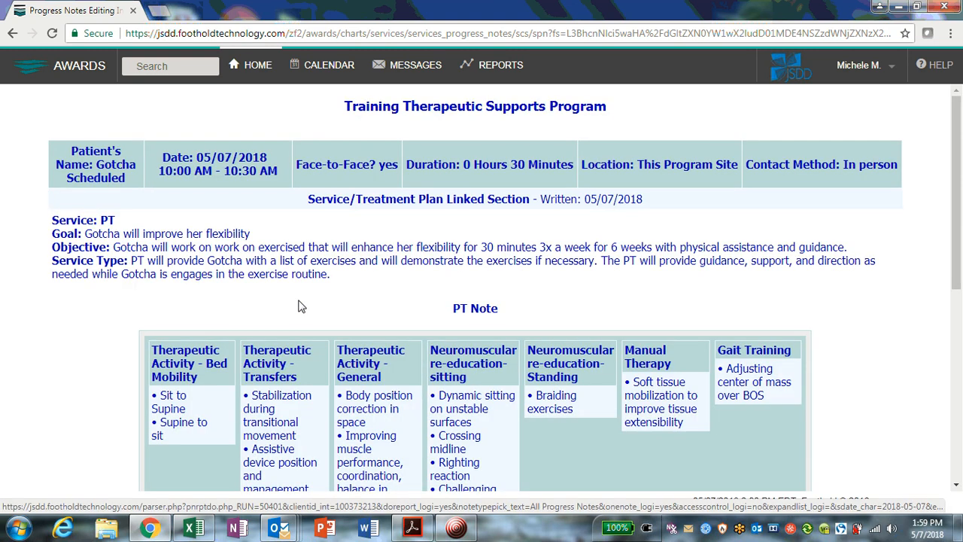
{"action": "scroll", "coordinate": [559, 297], "scroll_direction": "down", "scroll_amount": 1}
{"action": "scroll", "coordinate": [560, 297], "scroll_direction": "down", "scroll_amount": 5}
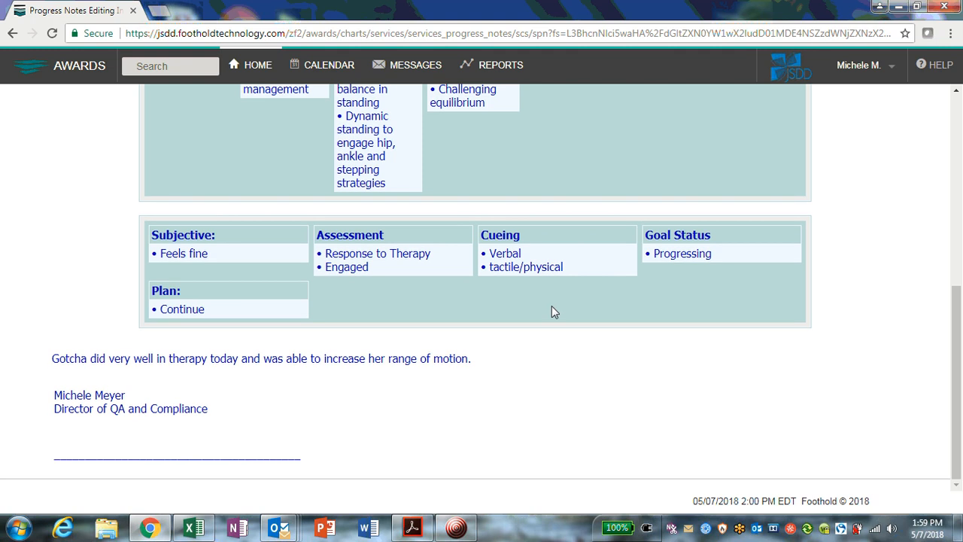
{"action": "scroll", "coordinate": [552, 312], "scroll_direction": "up", "scroll_amount": 6}
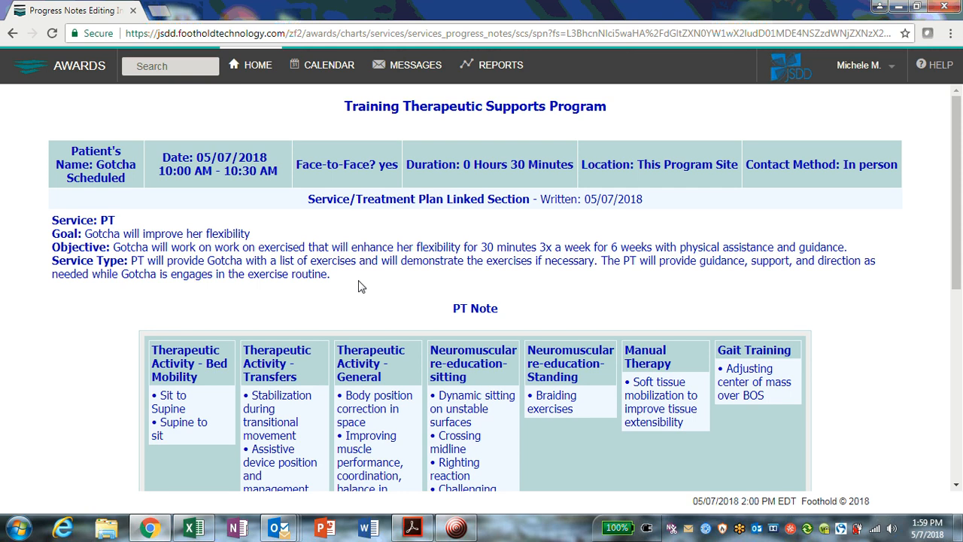
{"action": "scroll", "coordinate": [359, 284], "scroll_direction": "down", "scroll_amount": 2}
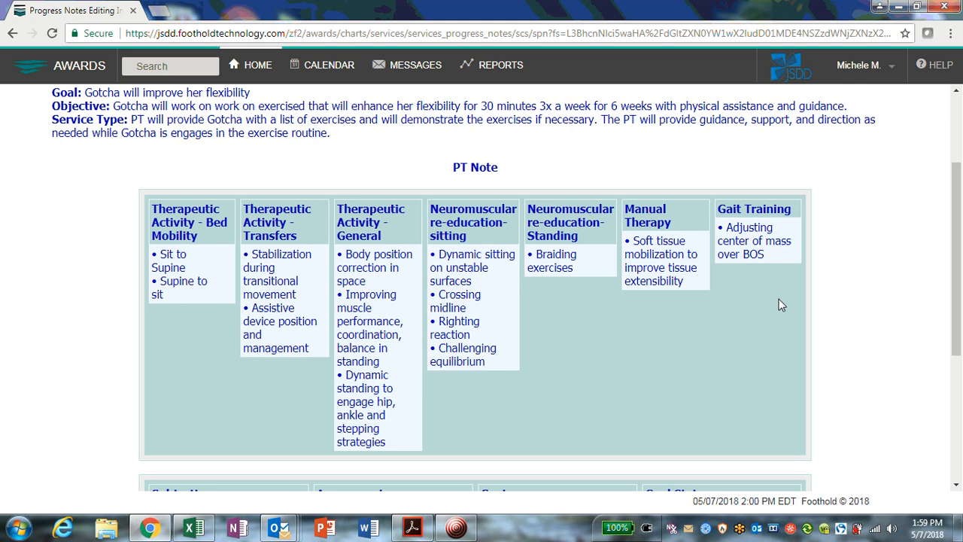
{"action": "scroll", "coordinate": [779, 304], "scroll_direction": "down", "scroll_amount": 1}
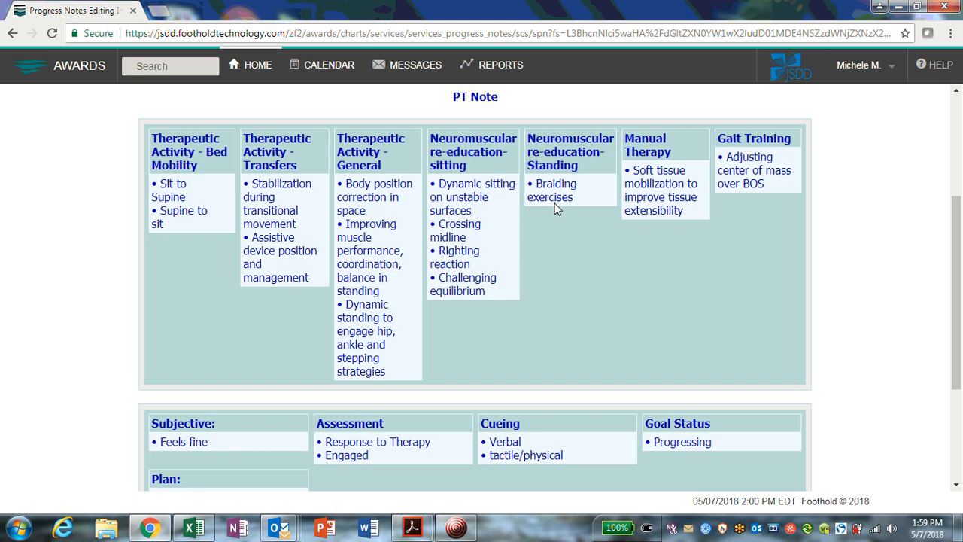
{"action": "scroll", "coordinate": [619, 287], "scroll_direction": "down", "scroll_amount": 3}
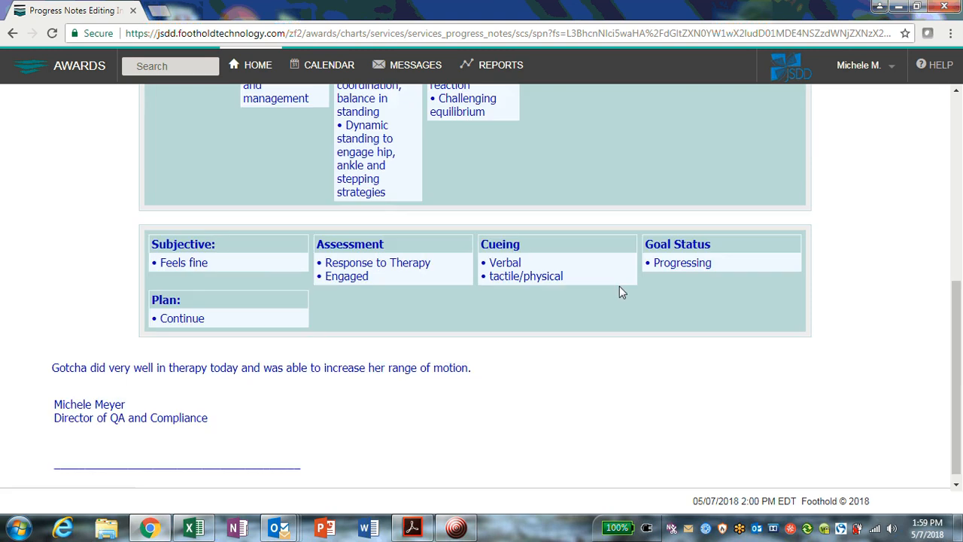
{"action": "scroll", "coordinate": [619, 286], "scroll_direction": "down", "scroll_amount": 1}
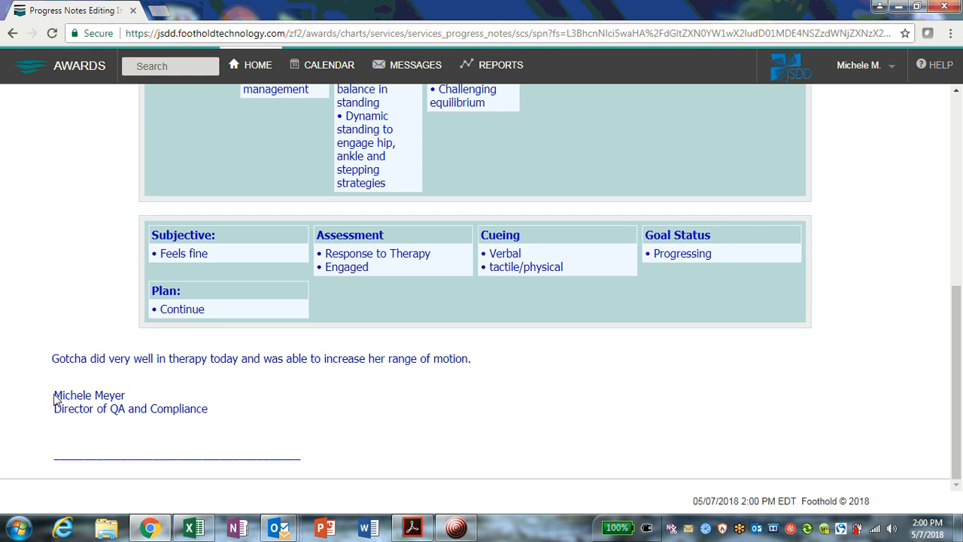
- Highlight the signature, Objective and Service Type text in the saved note to point them out
{"action": "left_click_drag", "start_coordinate": [54, 399], "coordinate": [238, 419]}
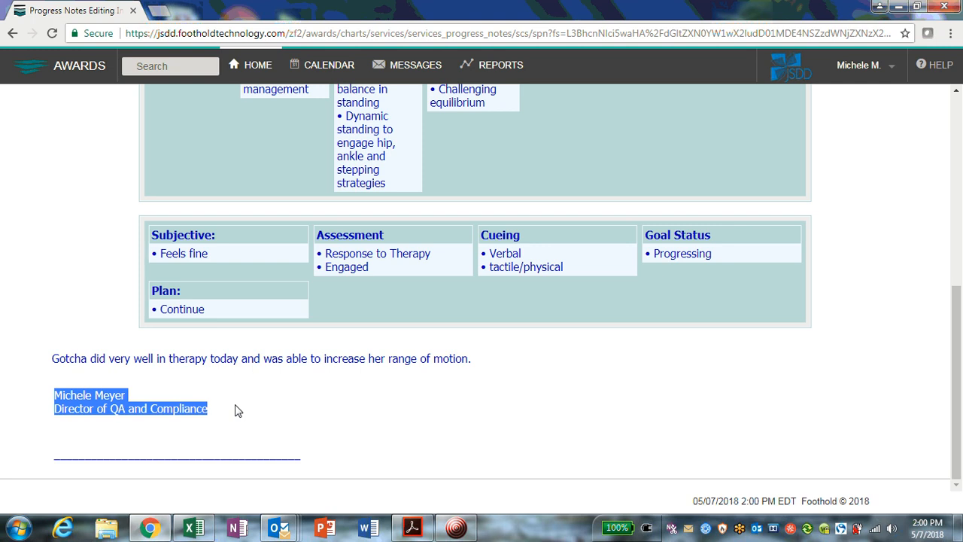
{"action": "left_click", "coordinate": [241, 401]}
{"action": "scroll", "coordinate": [248, 395], "scroll_direction": "up", "scroll_amount": 5}
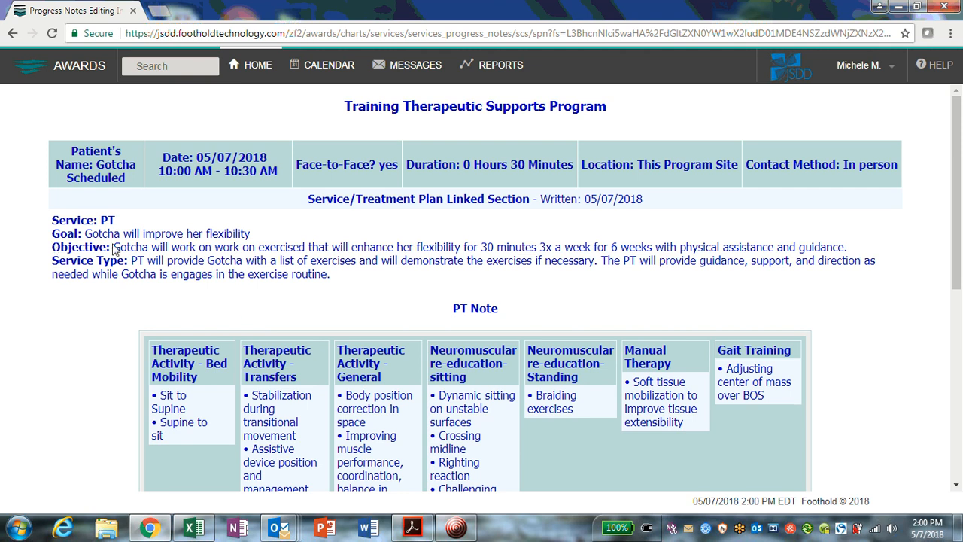
{"action": "left_click_drag", "start_coordinate": [113, 248], "coordinate": [877, 256]}
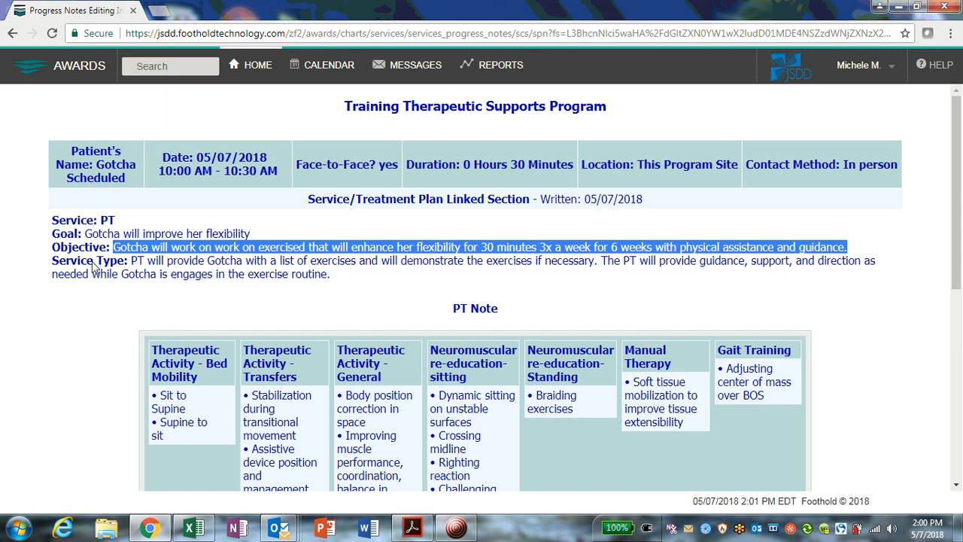
{"action": "left_click", "coordinate": [160, 274]}
{"action": "left_click_drag", "start_coordinate": [132, 261], "coordinate": [338, 294]}
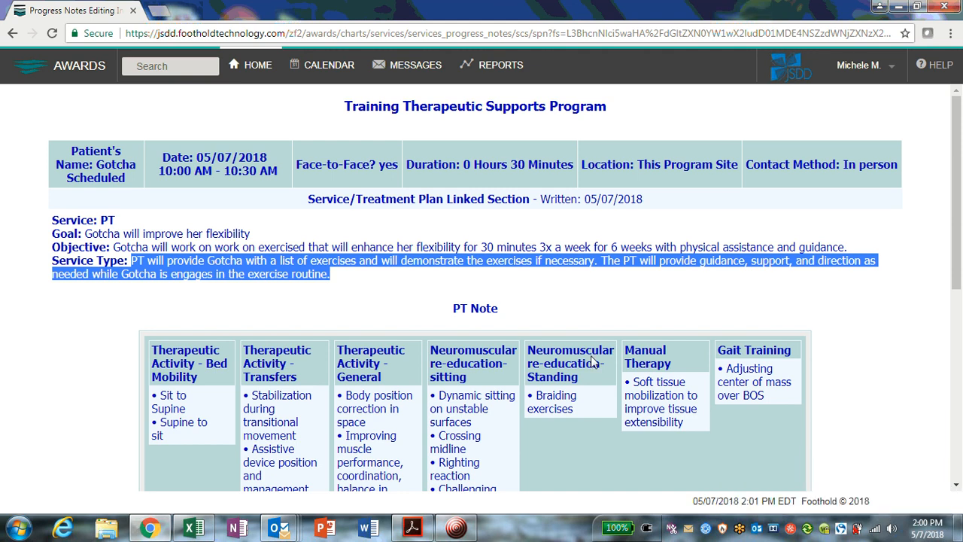
{"action": "left_click", "coordinate": [430, 296]}
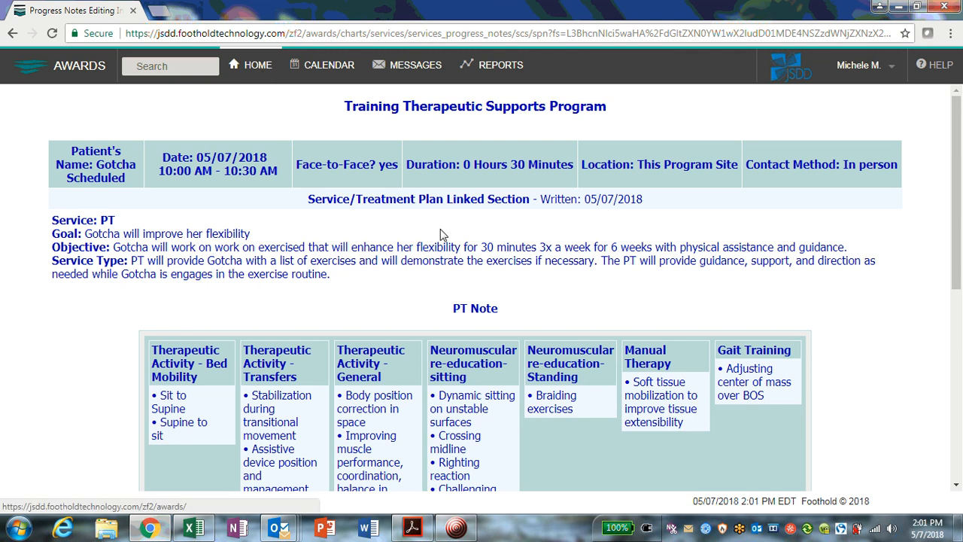
- Return to the Progress Notes Editing Index and continue with a new note section
{"action": "scroll", "coordinate": [440, 229], "scroll_direction": "down", "scroll_amount": 5}
{"action": "key", "text": "alt+Left"}
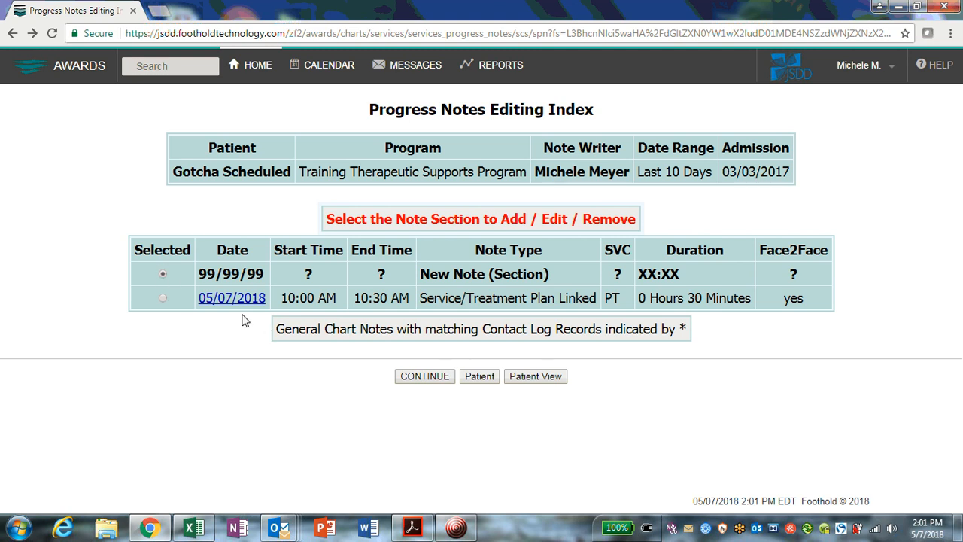
{"action": "left_click_drag", "start_coordinate": [428, 302], "coordinate": [588, 308]}
{"action": "left_click", "coordinate": [711, 392]}
{"action": "left_click", "coordinate": [411, 373]}
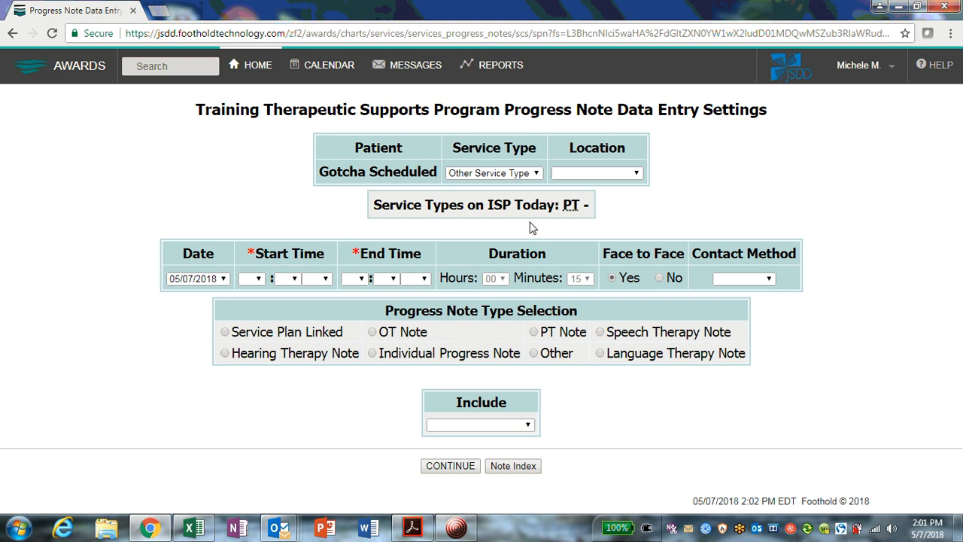
- Set the service type to PT and the location to This Program Site
{"action": "left_click", "coordinate": [492, 172]}
{"action": "left_click", "coordinate": [499, 199]}
{"action": "left_click", "coordinate": [594, 173]}
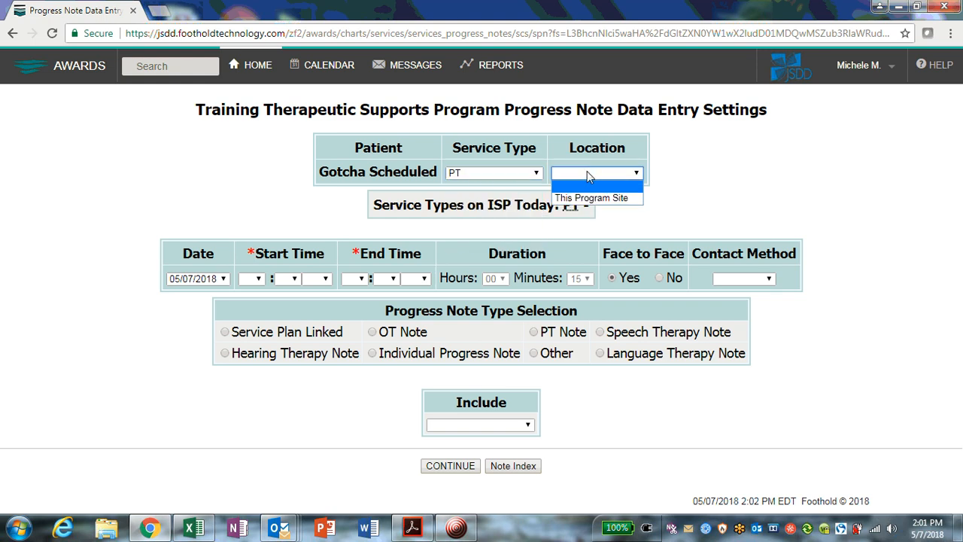
{"action": "left_click", "coordinate": [589, 196]}
- Set the start time to 10:45 PM
{"action": "left_click", "coordinate": [255, 279]}
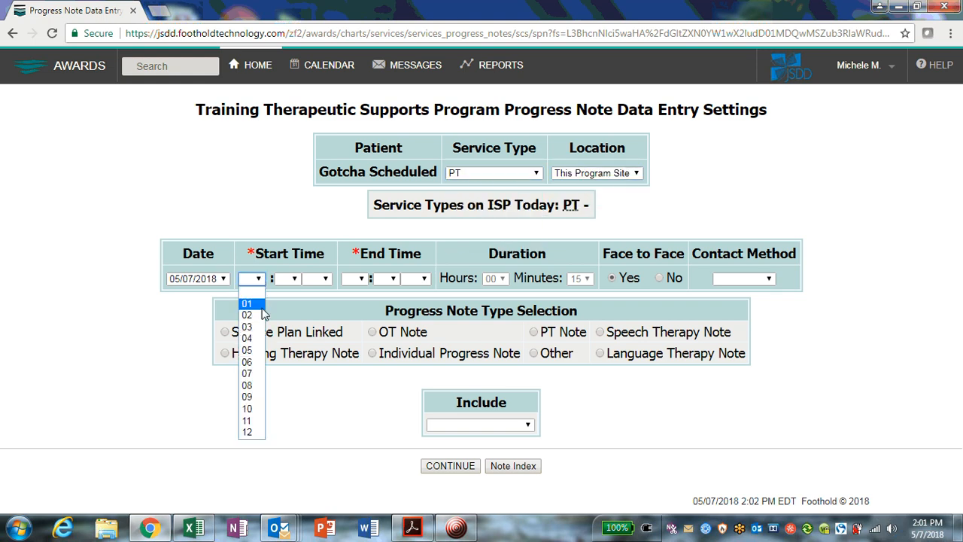
{"action": "left_click", "coordinate": [252, 417]}
{"action": "left_click", "coordinate": [291, 280]}
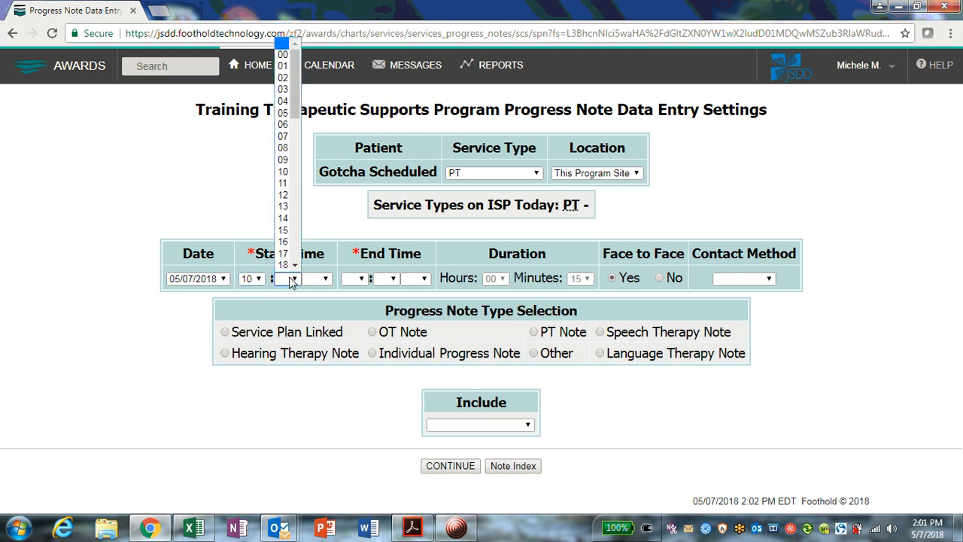
{"action": "left_click", "coordinate": [294, 266]}
{"action": "left_click", "coordinate": [294, 270]}
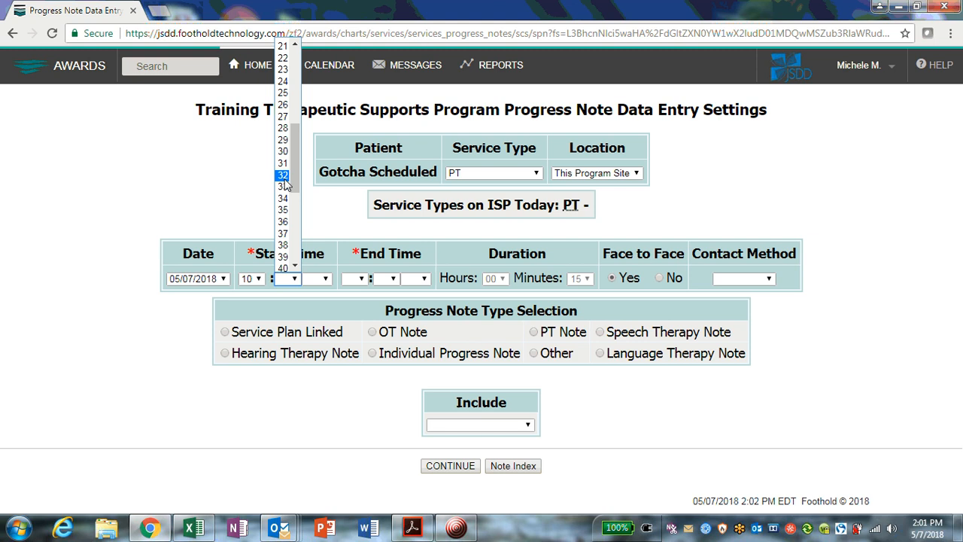
{"action": "left_click", "coordinate": [295, 265]}
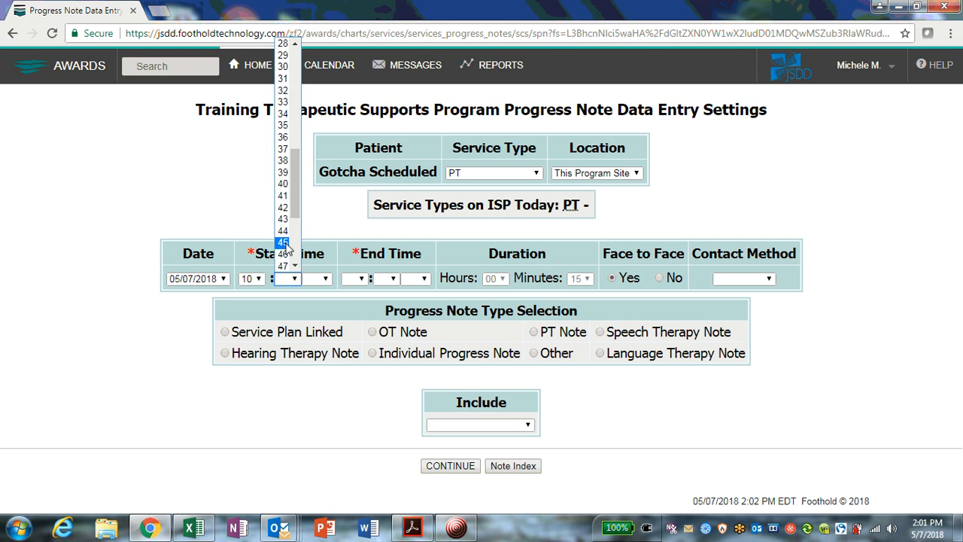
{"action": "left_click", "coordinate": [283, 241]}
{"action": "left_click", "coordinate": [315, 279]}
{"action": "left_click", "coordinate": [312, 315]}
- Set the end time to 10:50 PM and the contact method to In person
{"action": "left_click", "coordinate": [354, 279]}
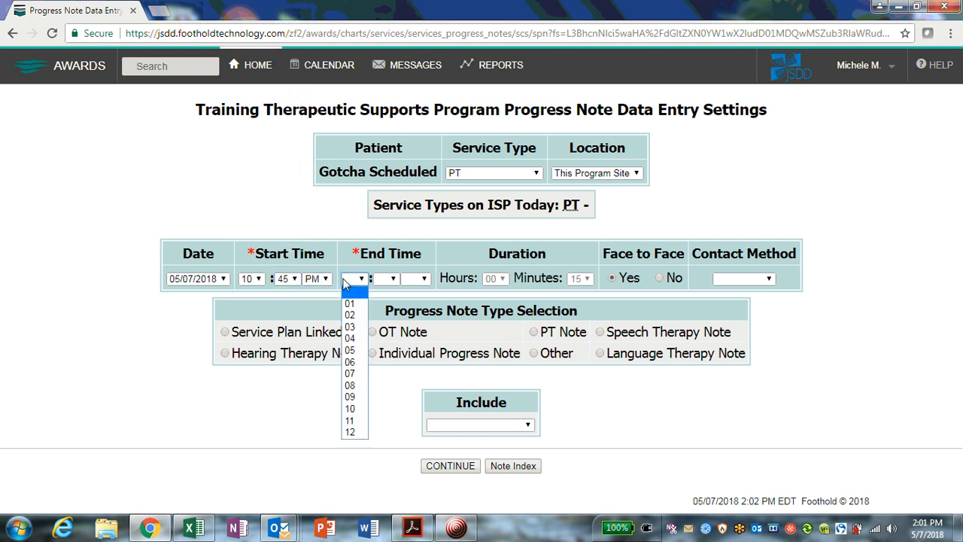
{"action": "left_click", "coordinate": [350, 409]}
{"action": "left_click", "coordinate": [390, 278]}
{"action": "scroll", "coordinate": [384, 259], "scroll_direction": "down", "scroll_amount": 11}
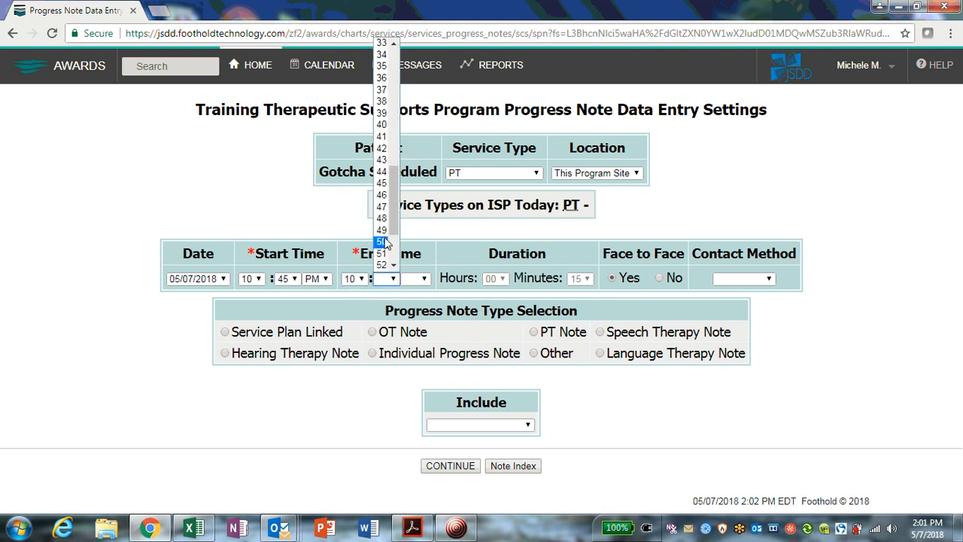
{"action": "left_click", "coordinate": [383, 242]}
{"action": "left_click", "coordinate": [416, 278]}
{"action": "left_click", "coordinate": [412, 306]}
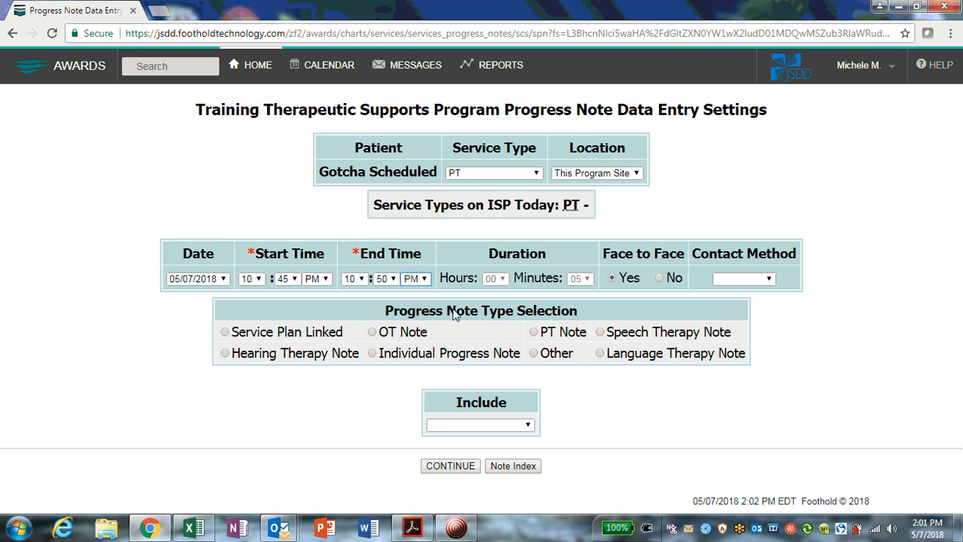
{"action": "left_click", "coordinate": [733, 284]}
{"action": "left_click", "coordinate": [734, 304]}
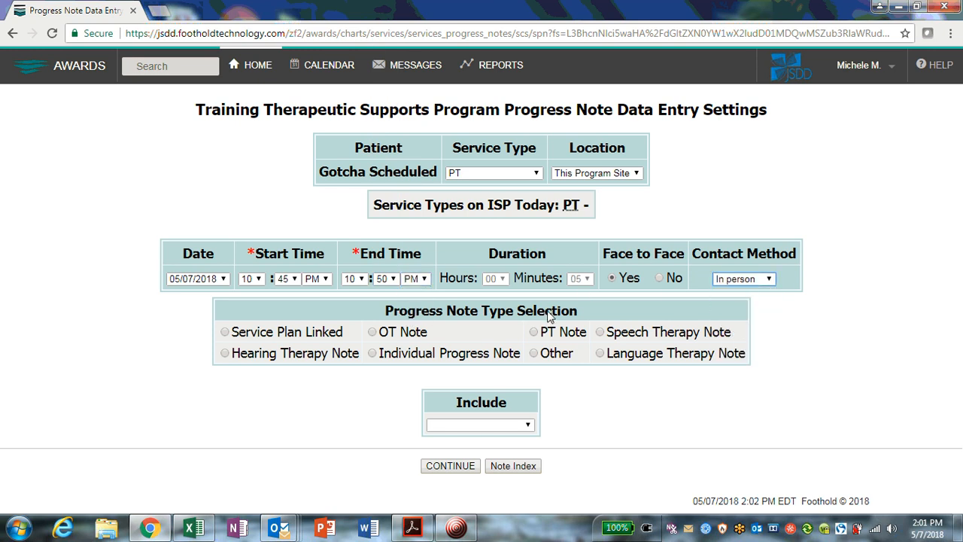
- Choose PT Note as the progress note type, leave the Include option blank, and continue to data entry
{"action": "left_click", "coordinate": [544, 335]}
{"action": "left_click", "coordinate": [461, 428]}
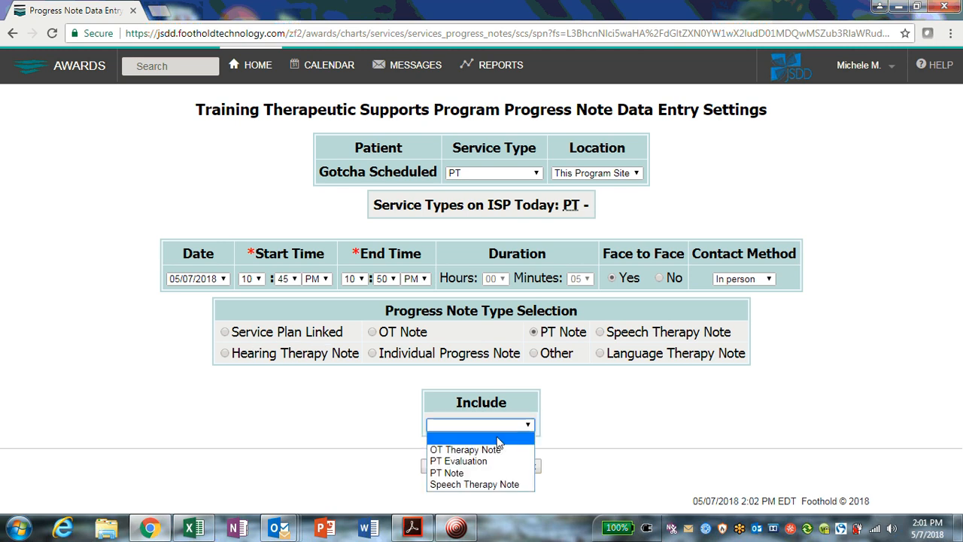
{"action": "left_click", "coordinate": [496, 438]}
{"action": "left_click", "coordinate": [492, 426]}
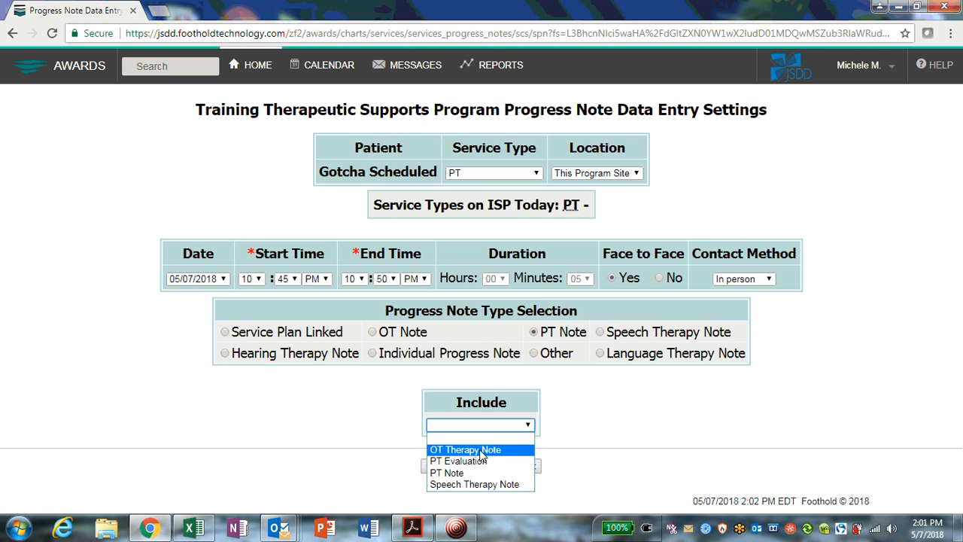
{"action": "left_click", "coordinate": [681, 429]}
{"action": "left_click", "coordinate": [467, 467]}
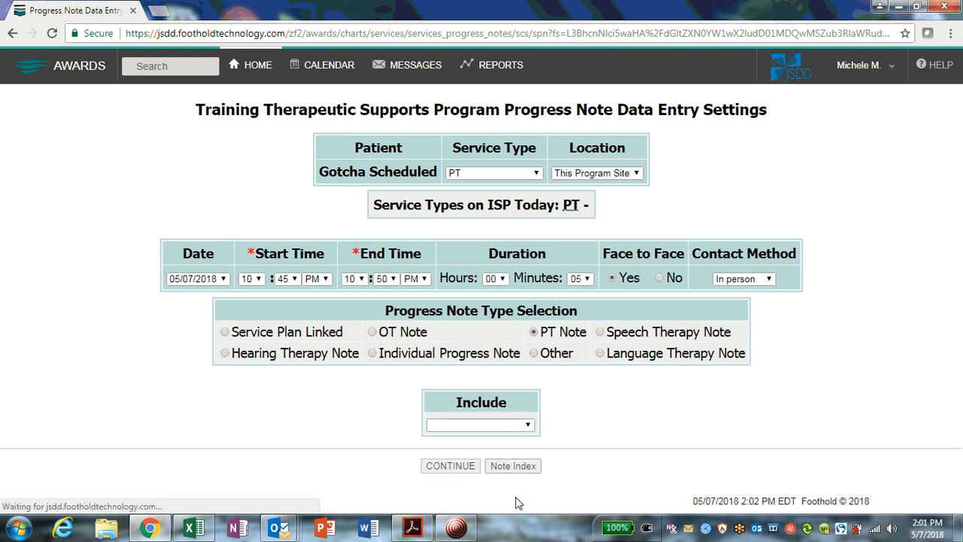
- Enter the note text "Recommendations for future planning. Notes I need to refer back to when developing a new goal for" followed by the patient's first name
{"action": "left_click", "coordinate": [474, 305]}
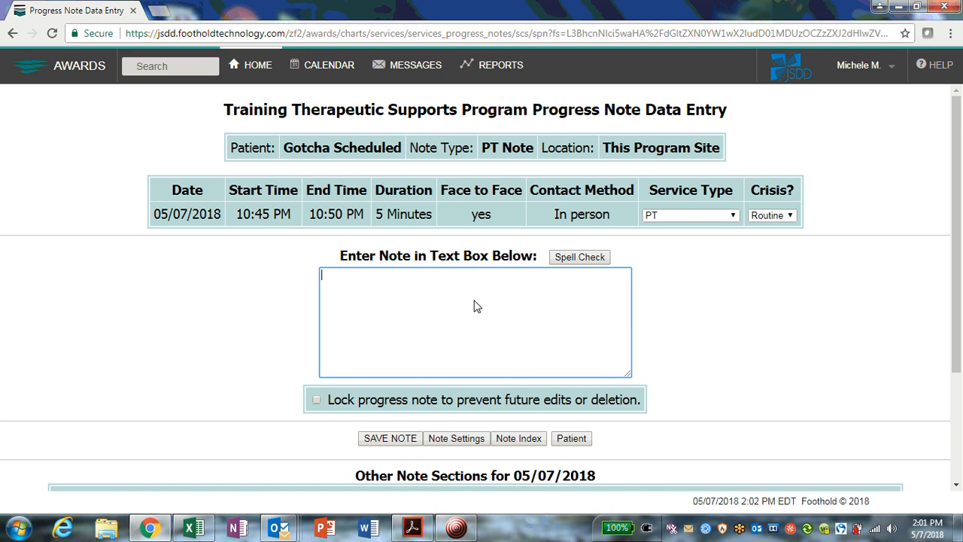
{"action": "type", "text": "Recommendations for u"}
{"action": "type", "text": "uture"}
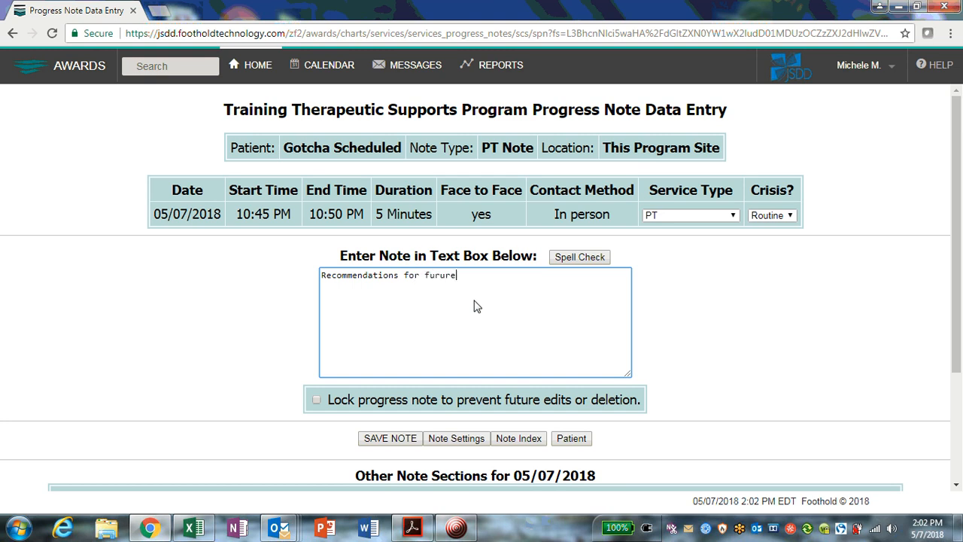
{"action": "key", "text": "BackSpace"}
{"action": "key", "text": "BackSpace"}
{"action": "key", "text": "BackSpace"}
{"action": "type", "text": "ure planning.  Notes I ne"}
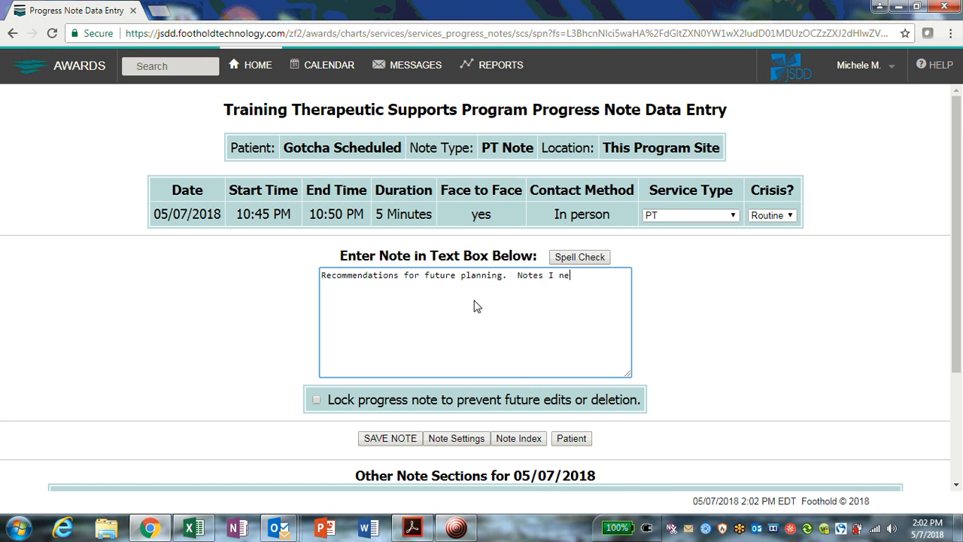
{"action": "type", "text": "ed to refer bacl t"}
{"action": "key", "text": "BackSpace"}
{"action": "key", "text": "BackSpace"}
{"action": "key", "text": "BackSpace"}
{"action": "type", "text": "k to when dev"}
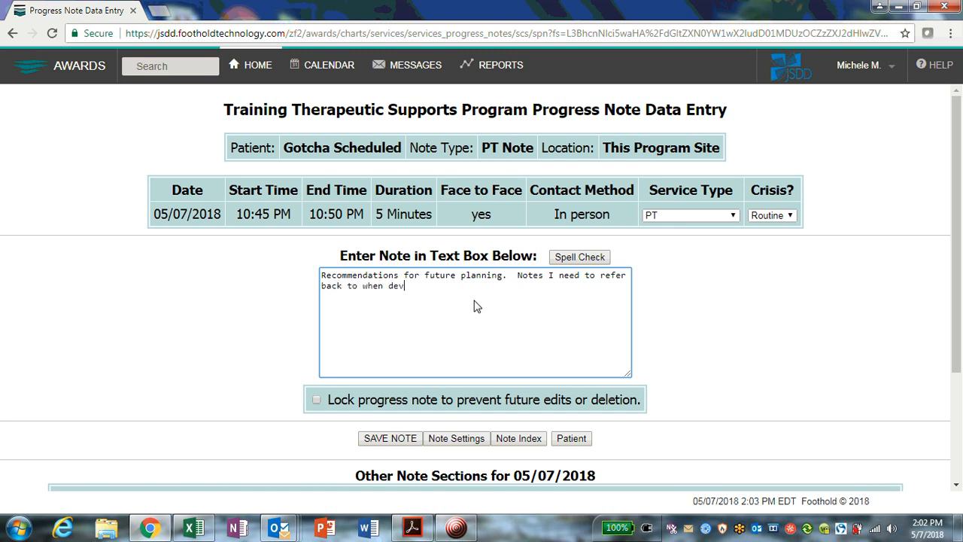
{"action": "type", "text": "eloping a new goal for Gotcha."}
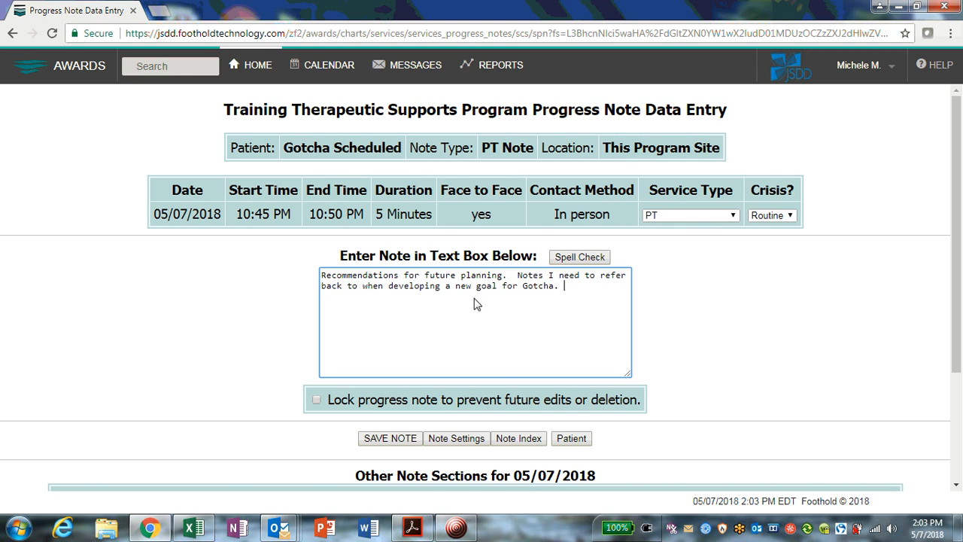
- Review the other note sections listed for 05/07/2018 below the note entry area
{"action": "scroll", "coordinate": [504, 310], "scroll_direction": "down", "scroll_amount": 2}
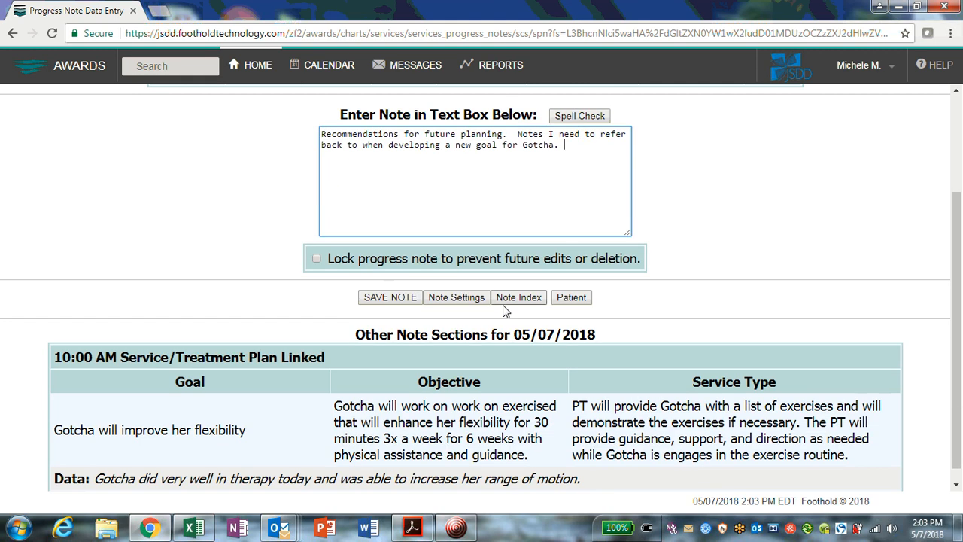
{"action": "scroll", "coordinate": [504, 310], "scroll_direction": "down", "scroll_amount": 1}
{"action": "scroll", "coordinate": [358, 406], "scroll_direction": "up", "scroll_amount": 1}
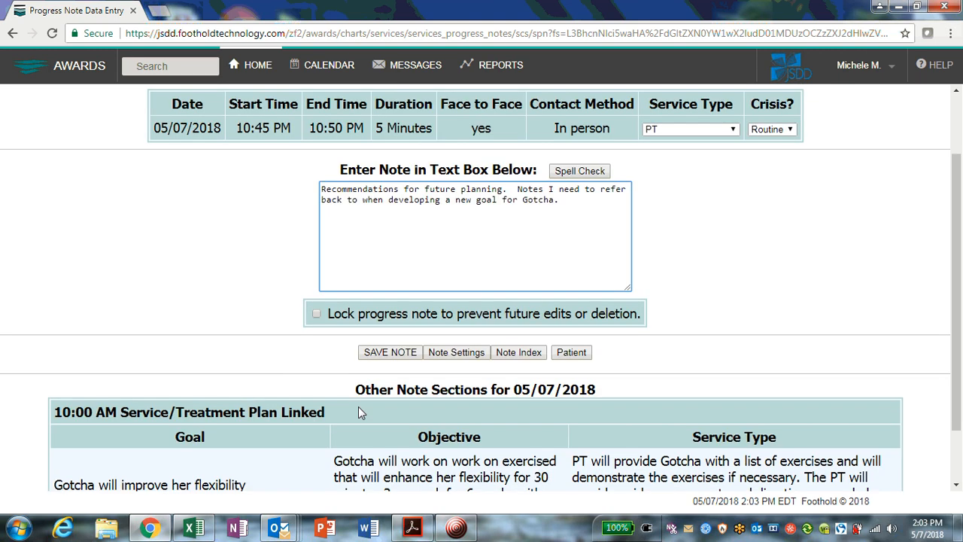
{"action": "scroll", "coordinate": [358, 407], "scroll_direction": "down", "scroll_amount": 1}
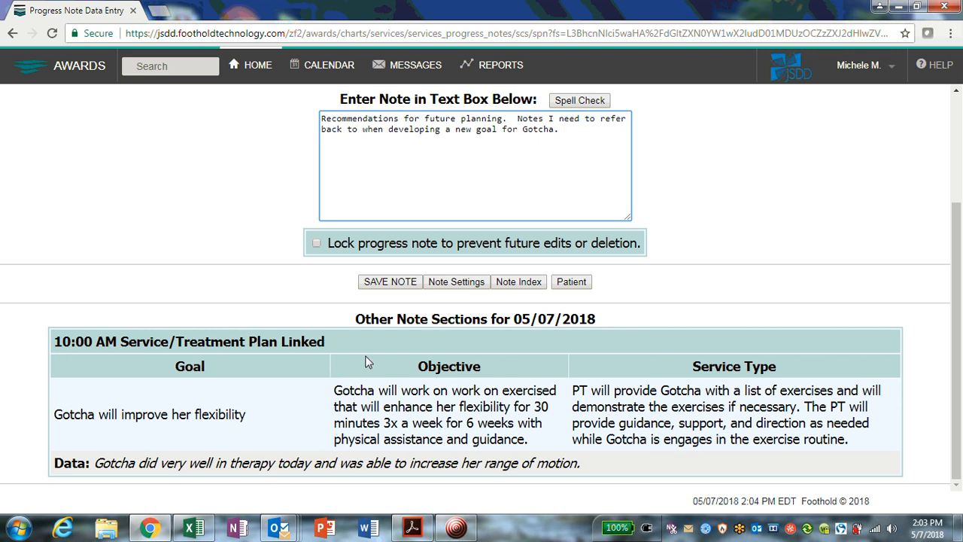
{"action": "left_click_drag", "start_coordinate": [362, 319], "coordinate": [630, 314]}
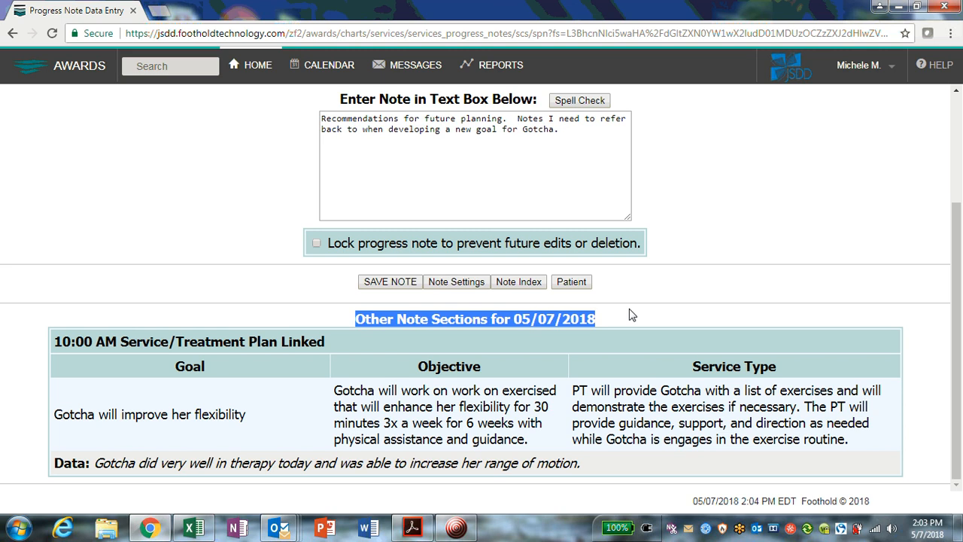
{"action": "left_click", "coordinate": [630, 315]}
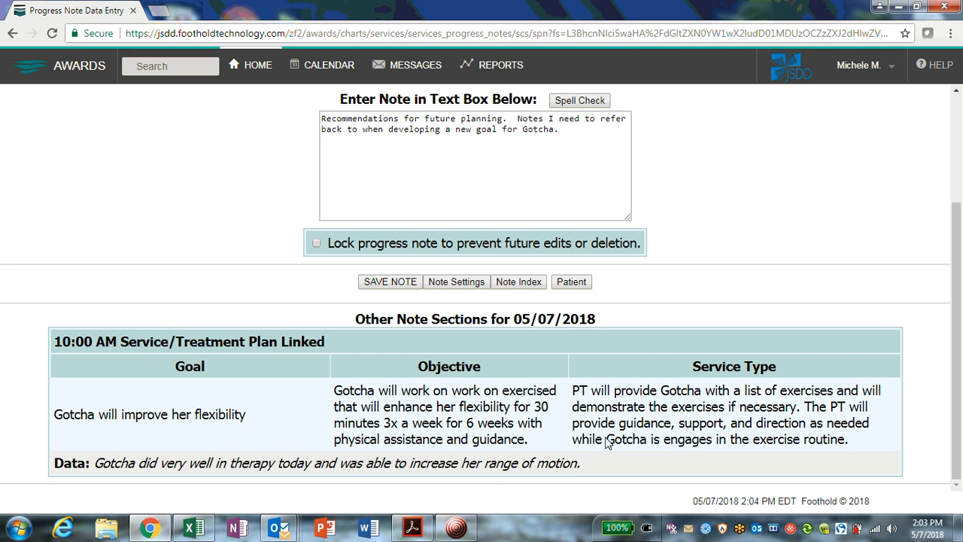
{"action": "scroll", "coordinate": [608, 442], "scroll_direction": "up", "scroll_amount": 3}
{"action": "scroll", "coordinate": [608, 441], "scroll_direction": "down", "scroll_amount": 3}
{"action": "scroll", "coordinate": [669, 374], "scroll_direction": "up", "scroll_amount": 3}
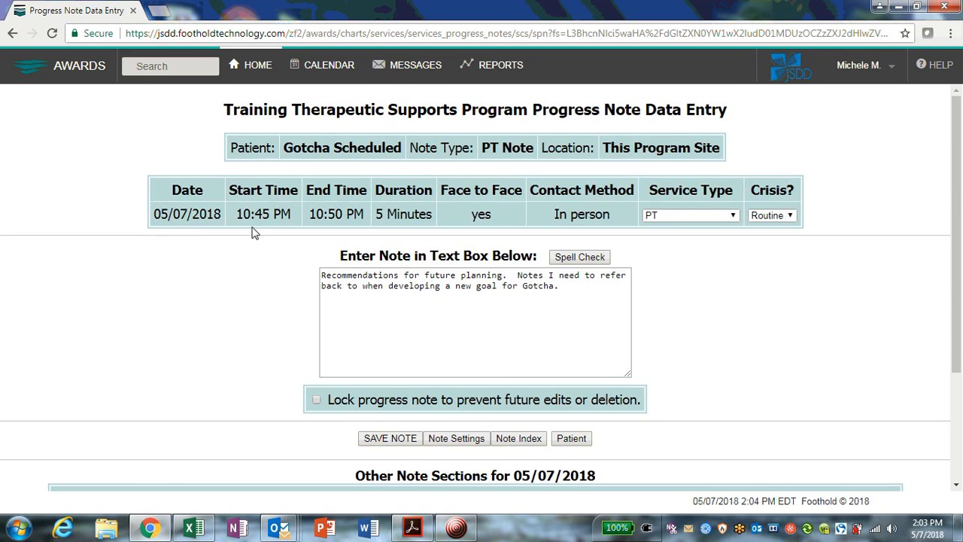
{"action": "scroll", "coordinate": [373, 282], "scroll_direction": "down", "scroll_amount": 1}
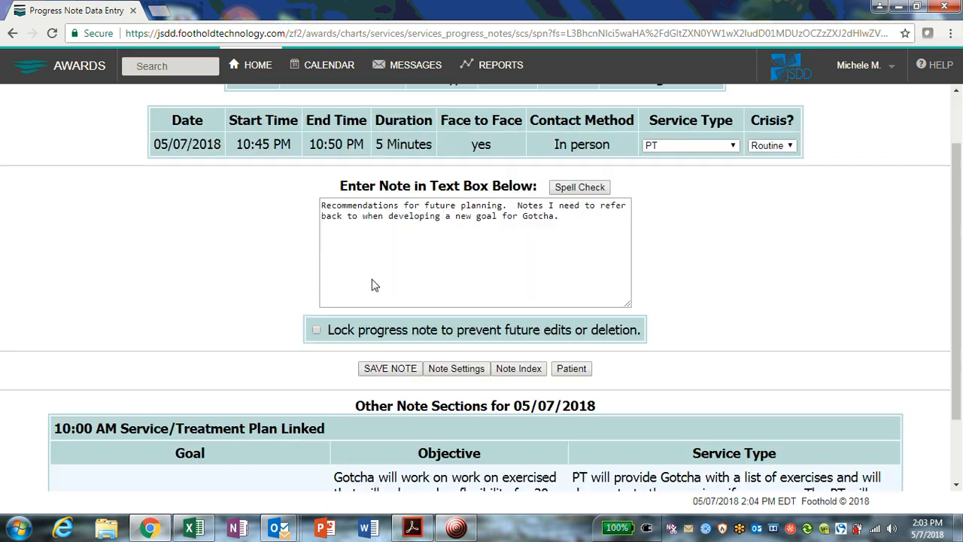
- Save the PT progress note
{"action": "scroll", "coordinate": [372, 282], "scroll_direction": "down", "scroll_amount": 1}
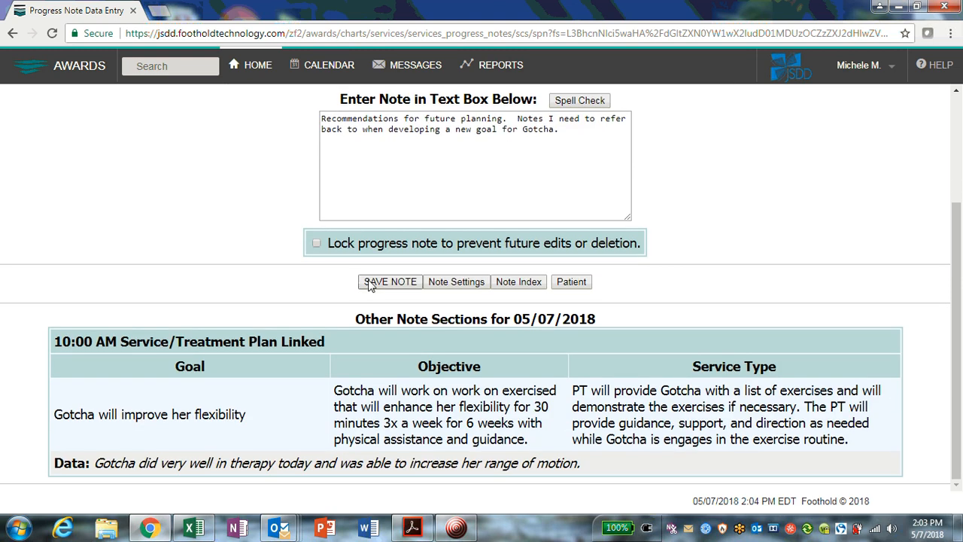
{"action": "left_click", "coordinate": [384, 283]}
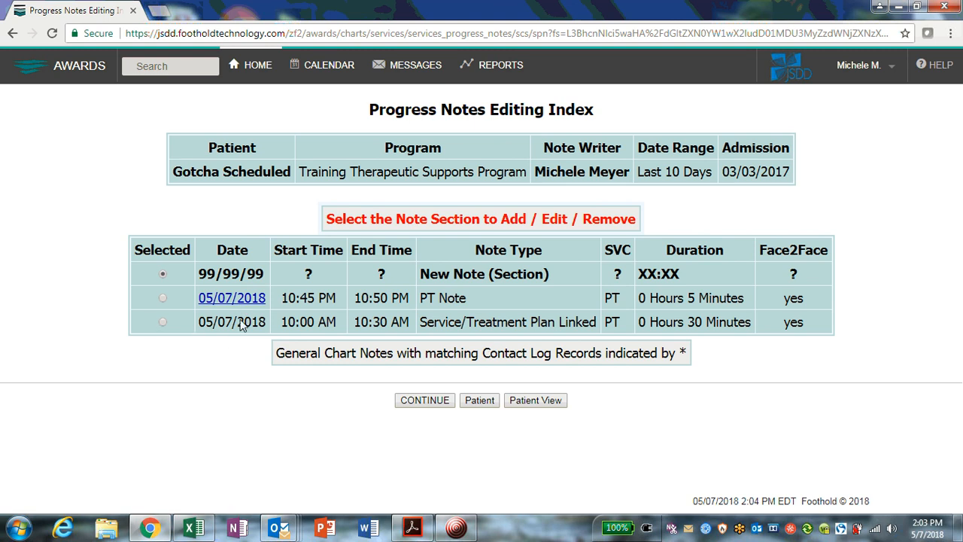
- Review the saved note sections in the Progress Notes Editing Index and open the Help menu
{"action": "left_click_drag", "start_coordinate": [419, 324], "coordinate": [630, 332]}
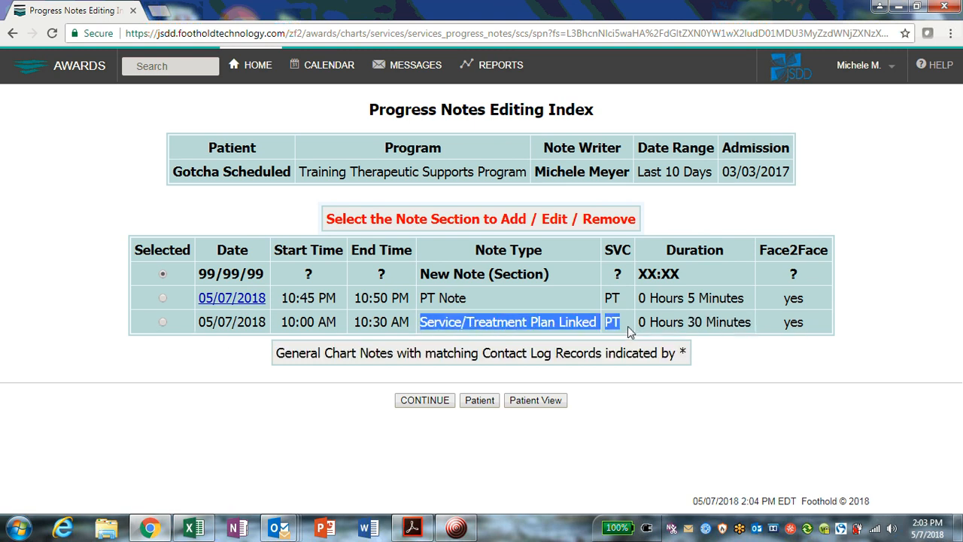
{"action": "left_click", "coordinate": [465, 323]}
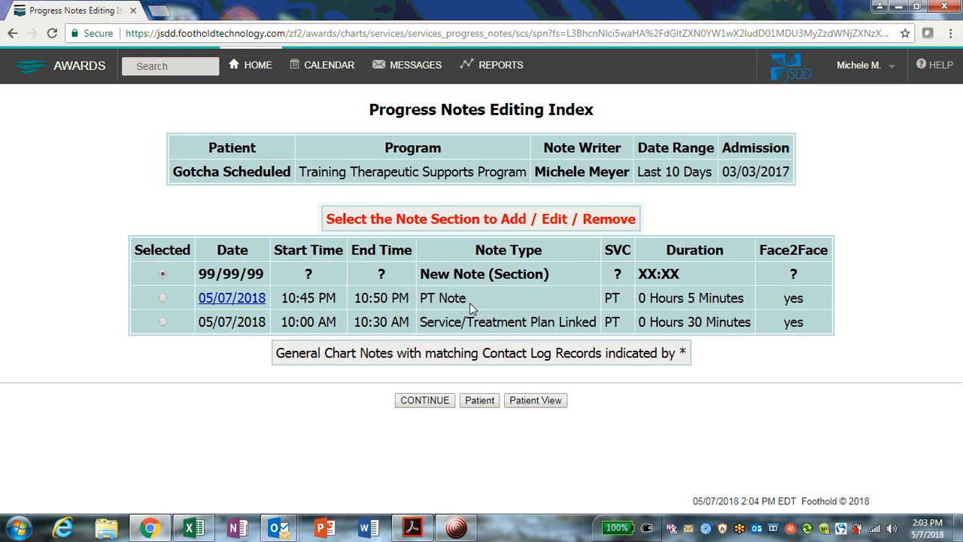
{"action": "left_click_drag", "start_coordinate": [469, 297], "coordinate": [420, 301]}
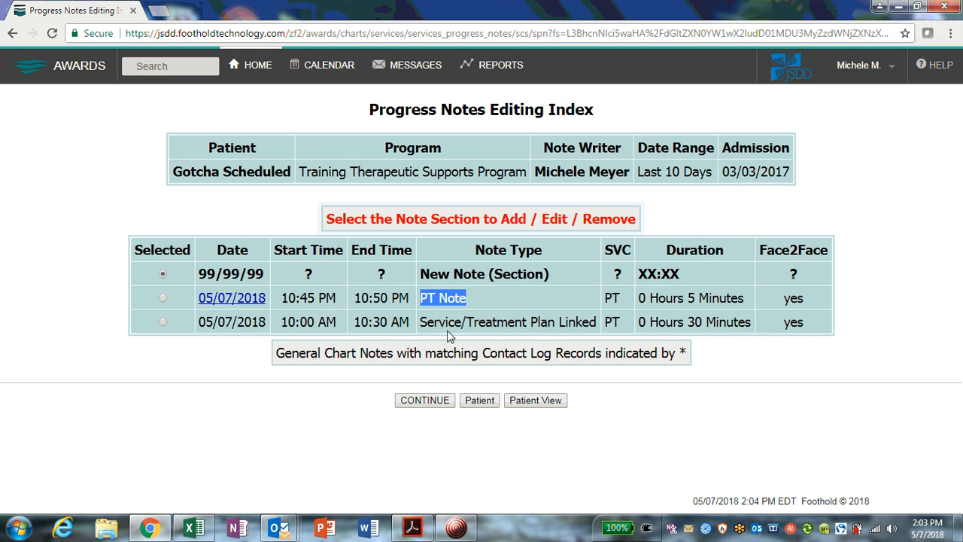
{"action": "left_click", "coordinate": [295, 420]}
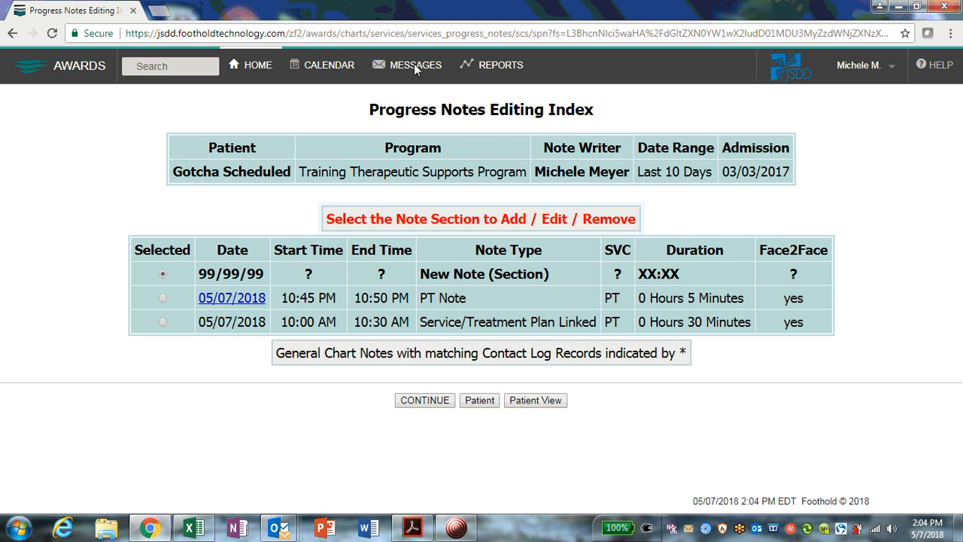
{"action": "left_click", "coordinate": [937, 65]}
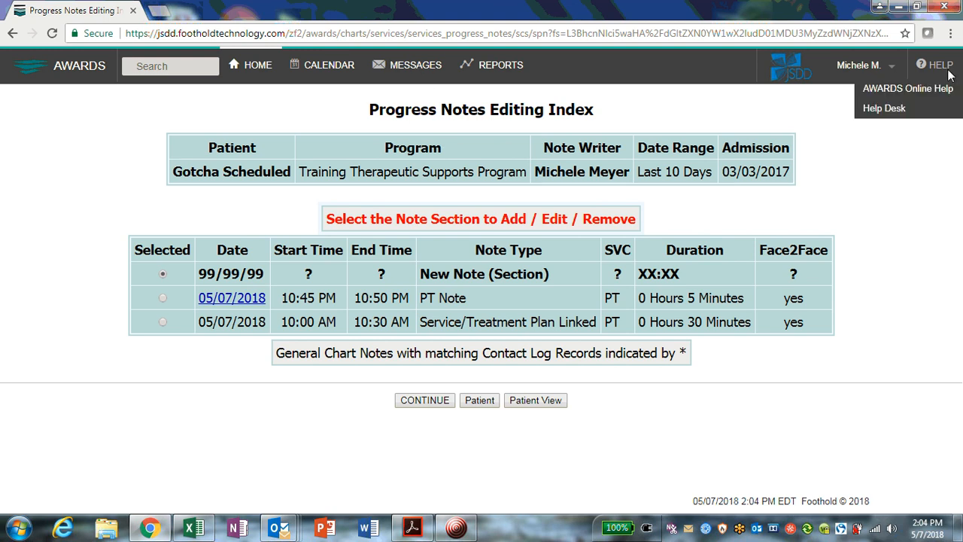